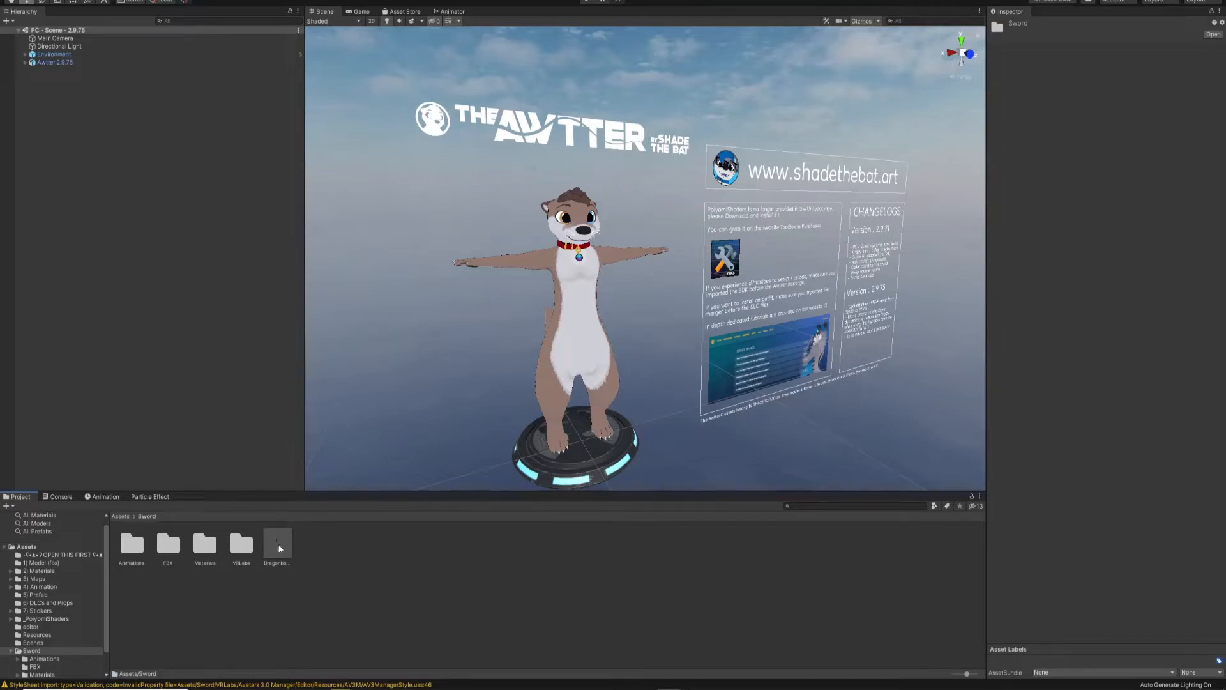
Add the Dragonbone swords prefab to the scene as a child of Awtter 2.9.75 and unpack it.
drag(280, 540, 137, 260)
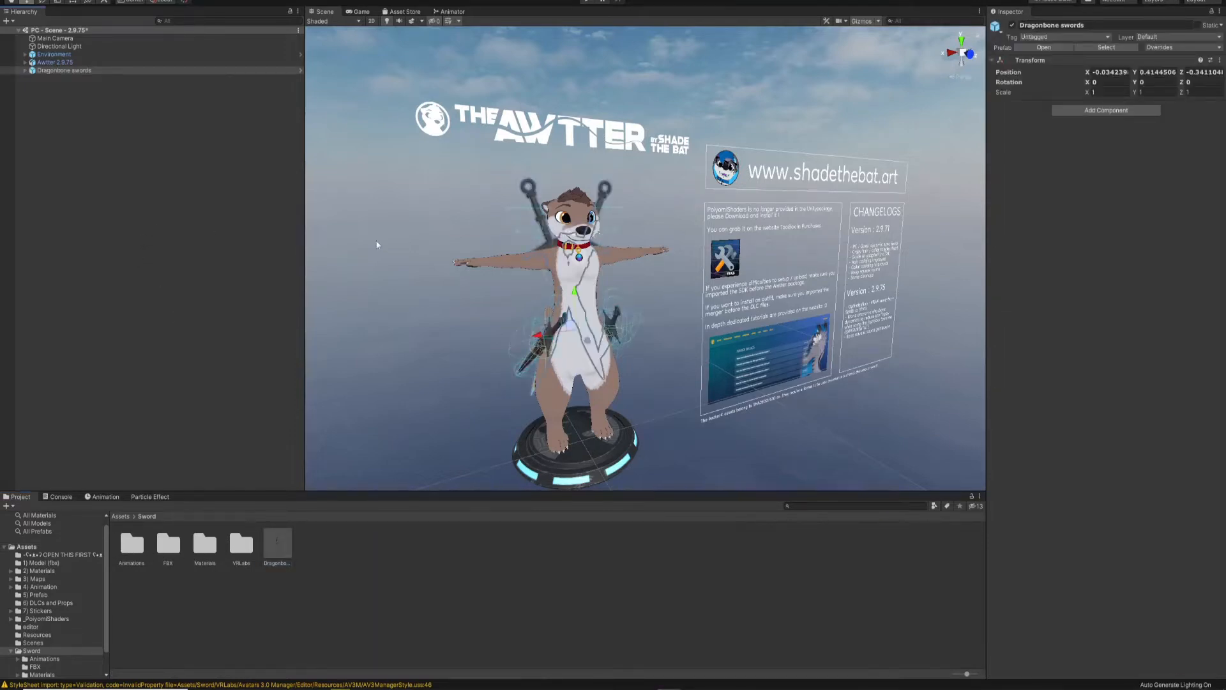
scroll(379, 241, up, 2)
drag(41, 72, 55, 62)
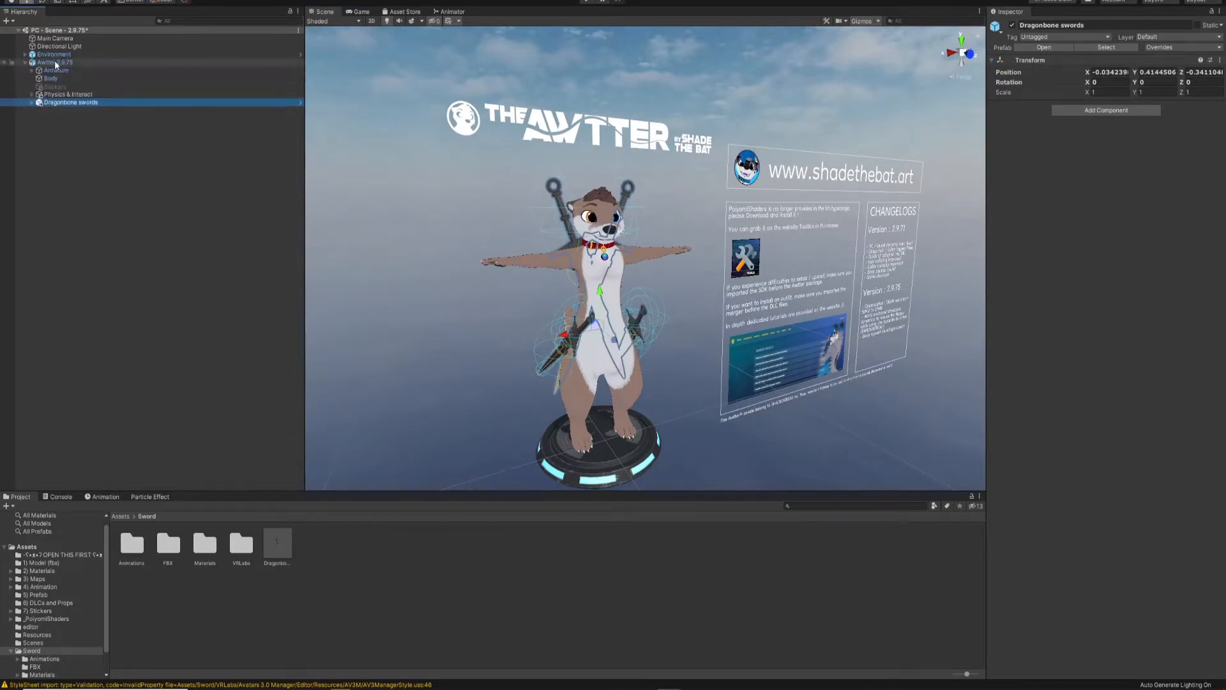
right_click(59, 102)
click(93, 224)
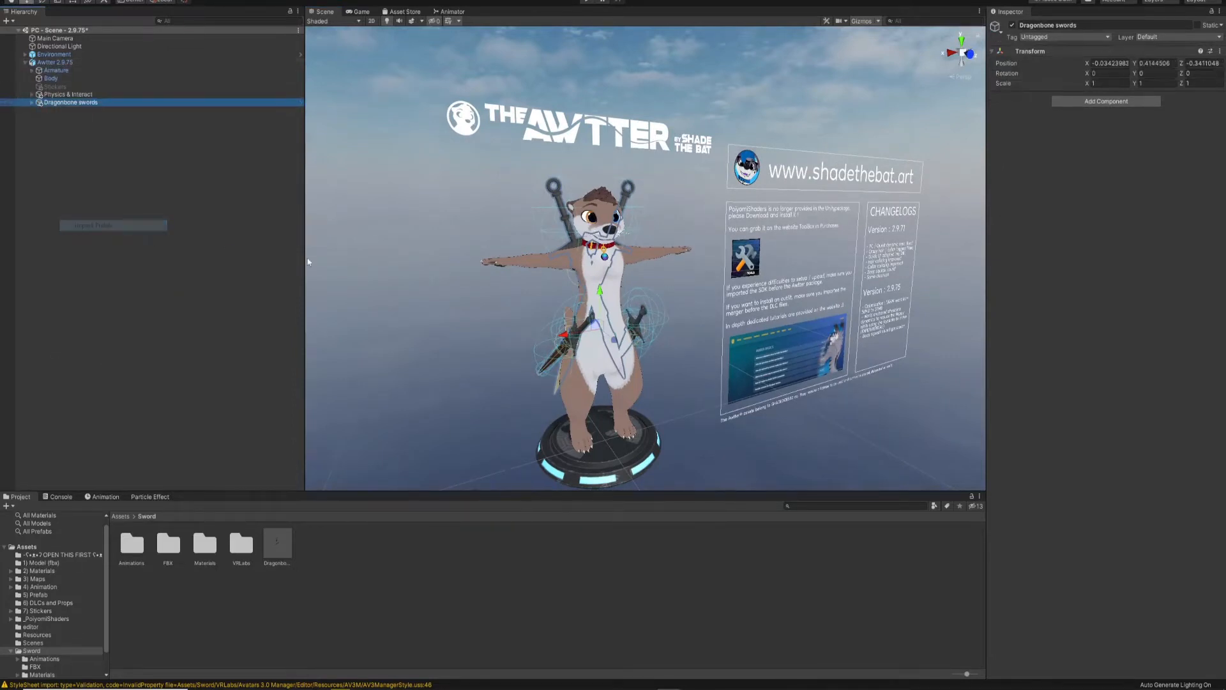
Examine the fit of the swords on the avatar's back and hips from the front, back and side.
scroll(476, 292, up, 3)
right_drag(476, 292, 422, 307)
middle_drag(498, 300, 441, 293)
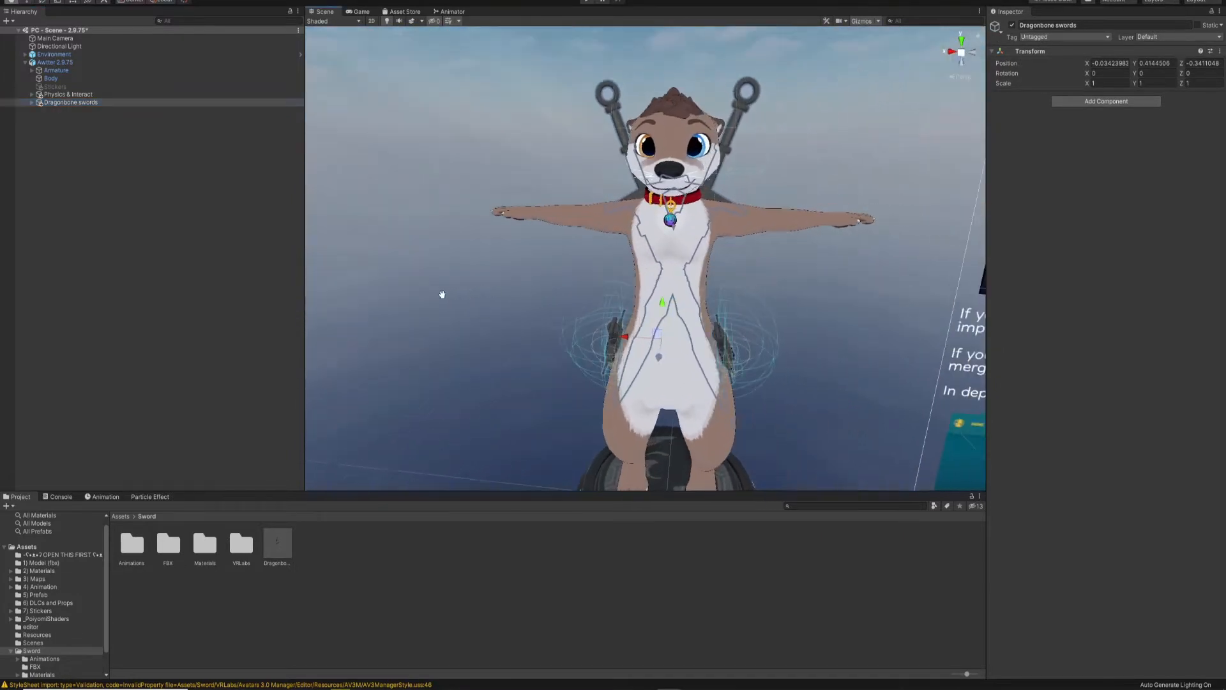
right_drag(440, 293, 524, 308)
middle_drag(524, 308, 465, 310)
right_drag(629, 313, 566, 316)
middle_drag(566, 317, 469, 302)
right_drag(658, 307, 575, 301)
middle_drag(575, 306, 451, 310)
right_drag(661, 316, 545, 320)
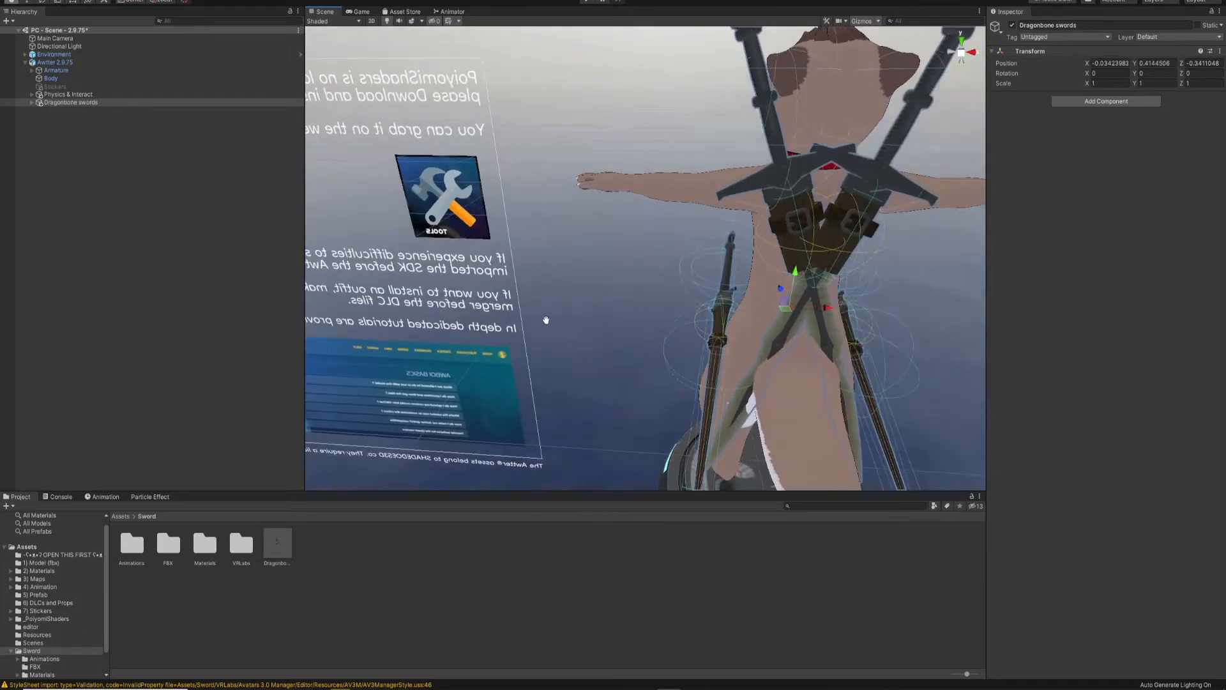
middle_drag(545, 320, 386, 317)
right_drag(818, 225, 664, 243)
middle_drag(665, 242, 472, 251)
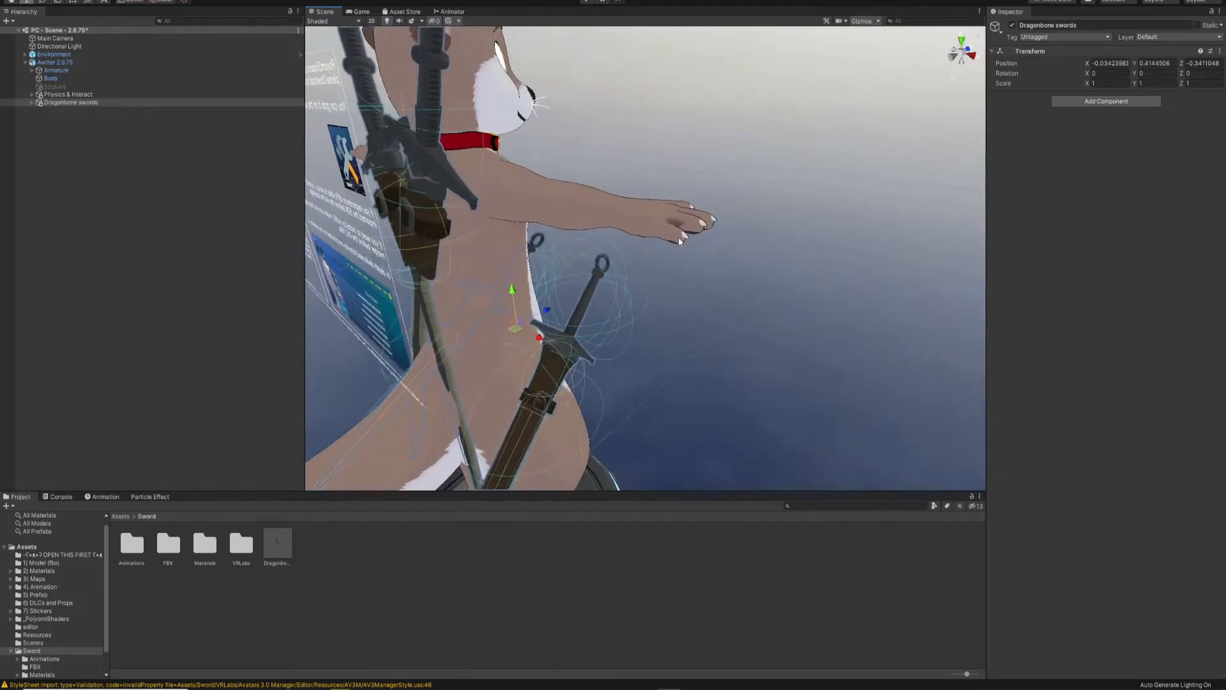
right_drag(805, 243, 728, 243)
middle_drag(728, 243, 472, 252)
key(f)
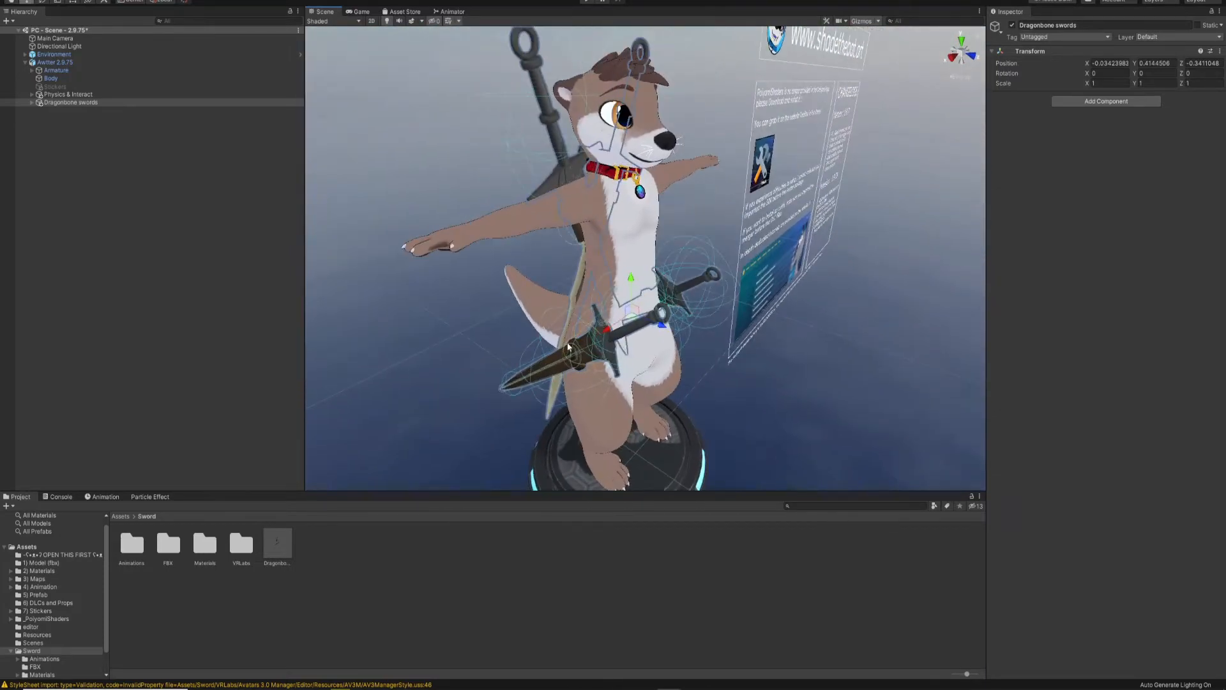
On the Sword of Dragonbone shortsword L, set the Parent Constraint weights to 0 for Sword in sheath and 1 for shortsword L Right hand.
click(32, 101)
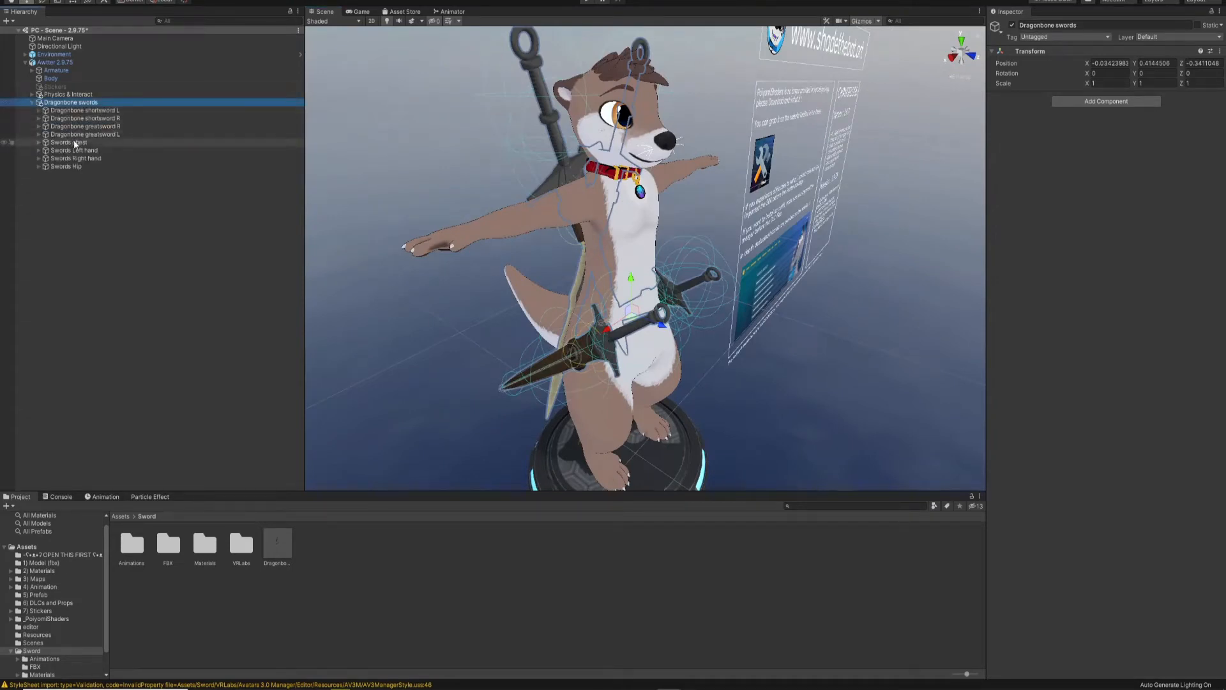
click(39, 111)
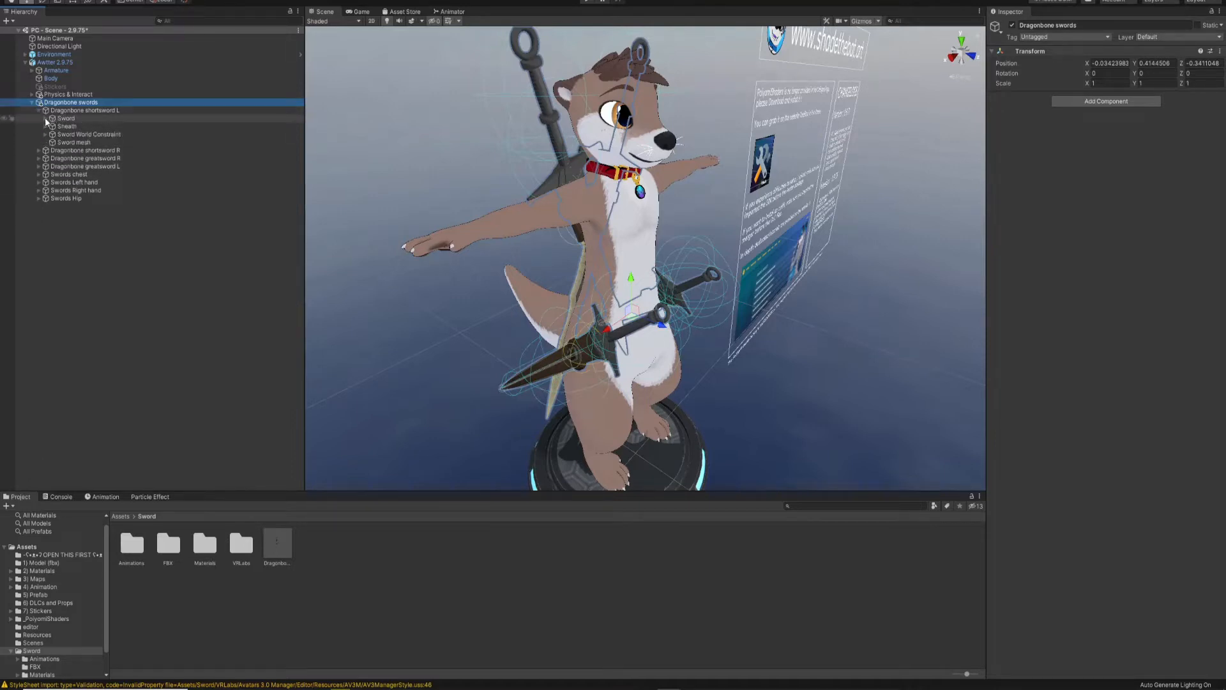
click(45, 118)
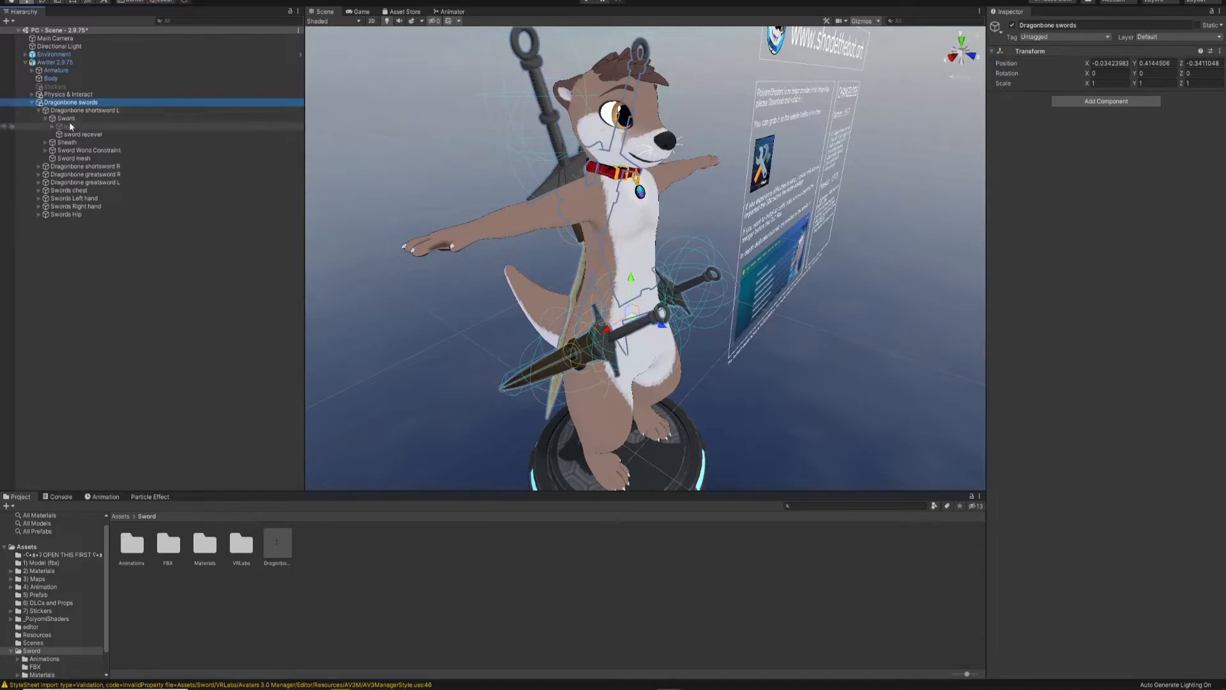
click(67, 118)
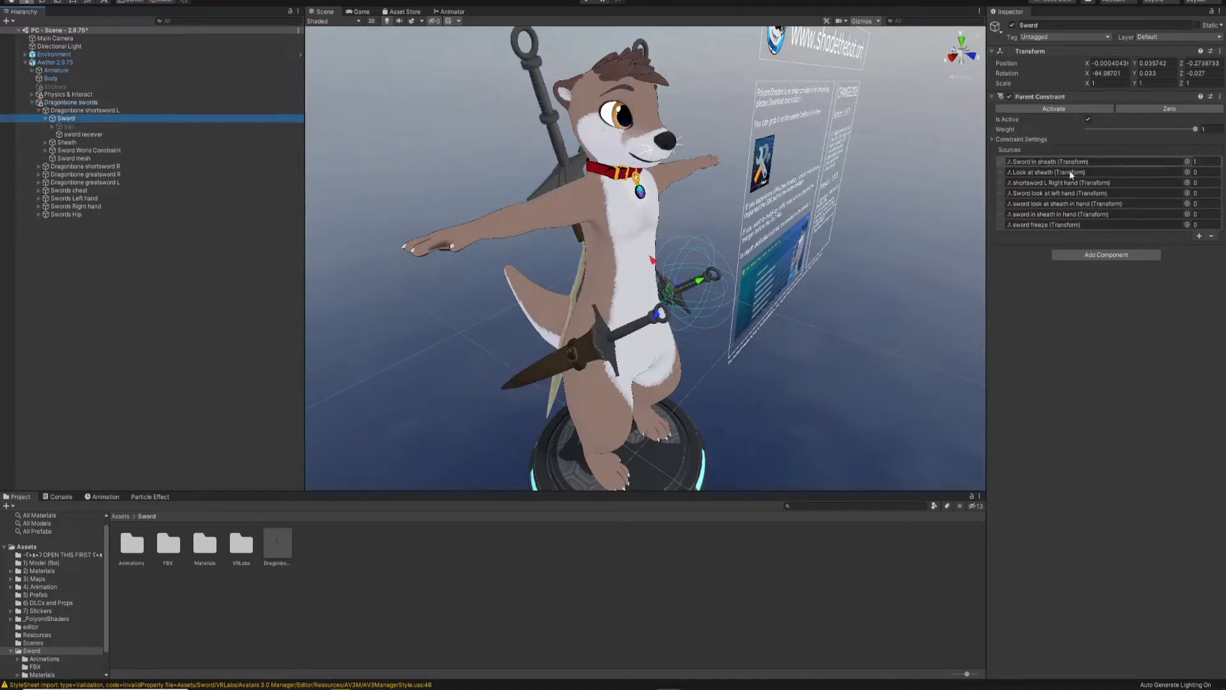
click(1204, 161)
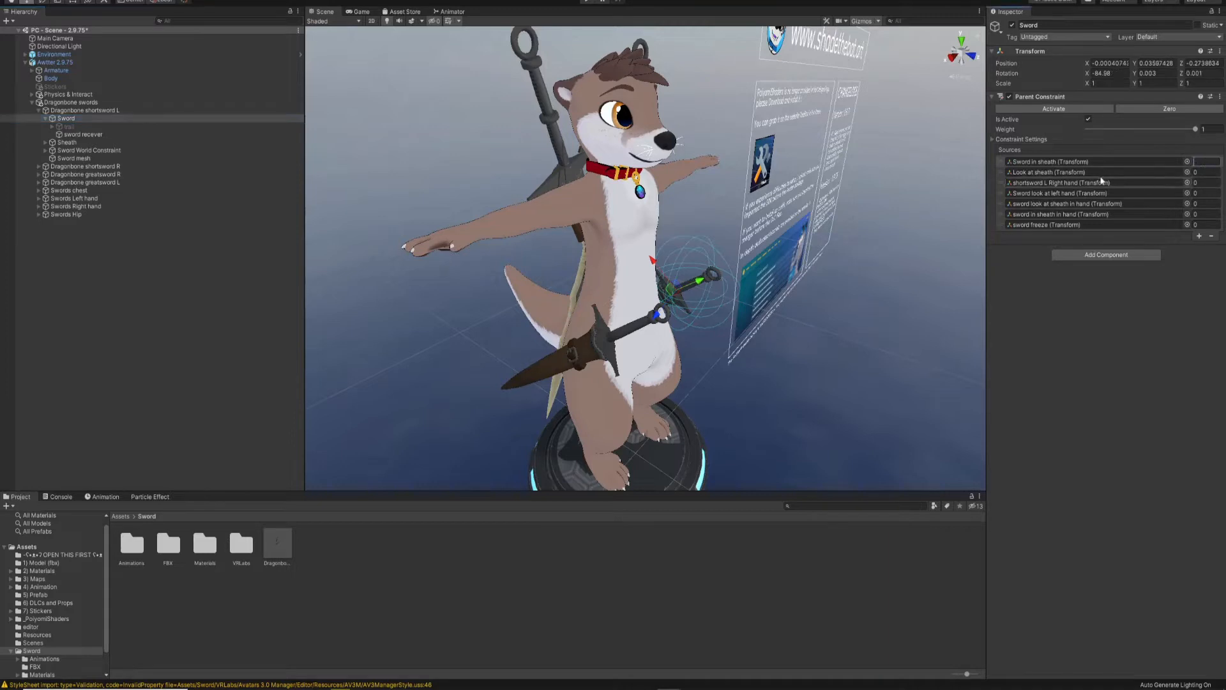
click(1205, 183)
text(1)
right_drag(875, 220, 641, 239)
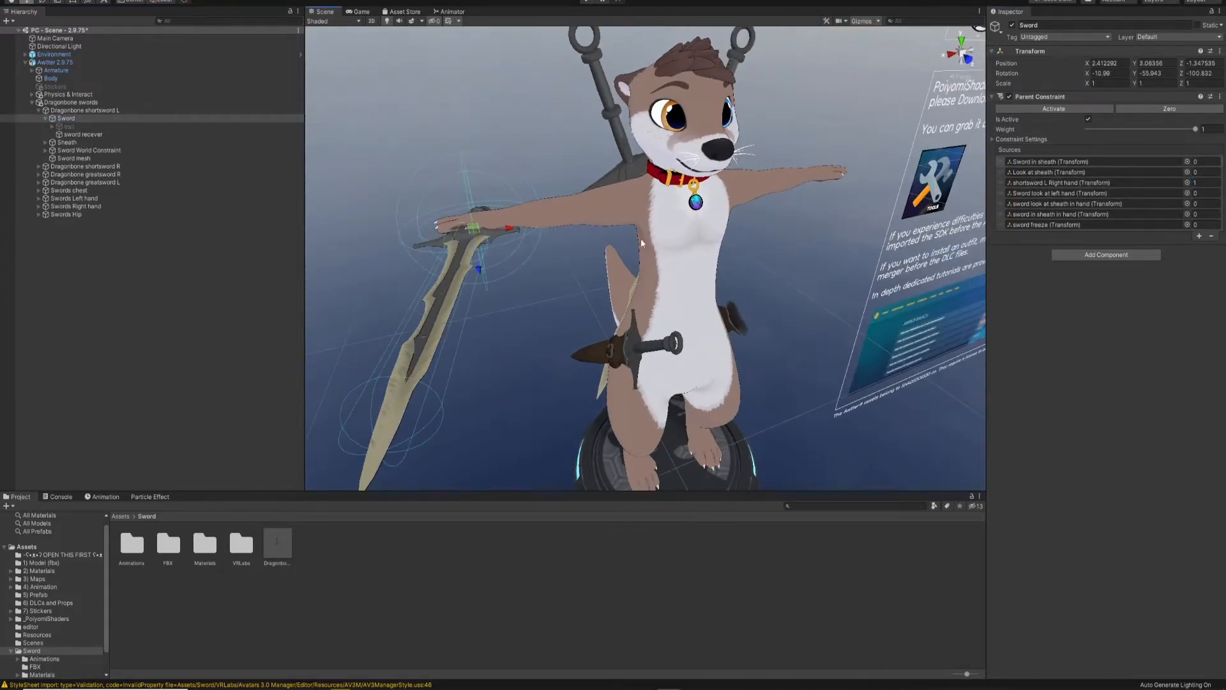
Examine how the Swords Right hand object and its shortsword L Right hand child sit at the avatar's right hand.
click(94, 207)
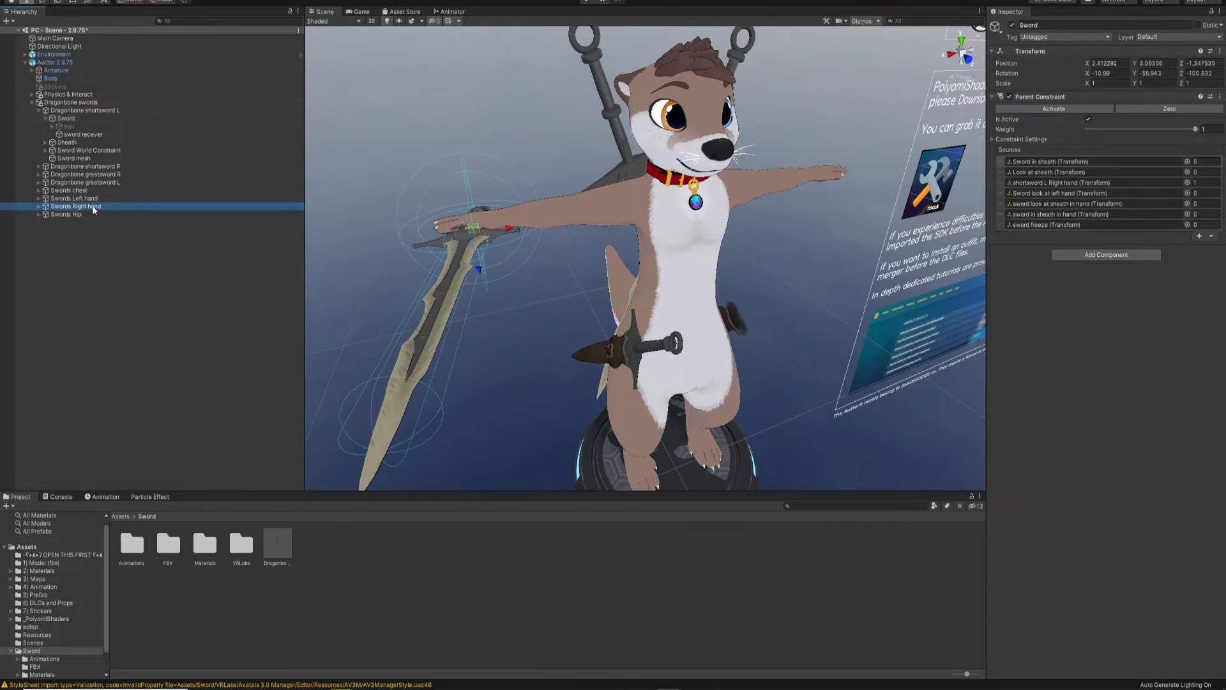
right_drag(412, 258, 358, 255)
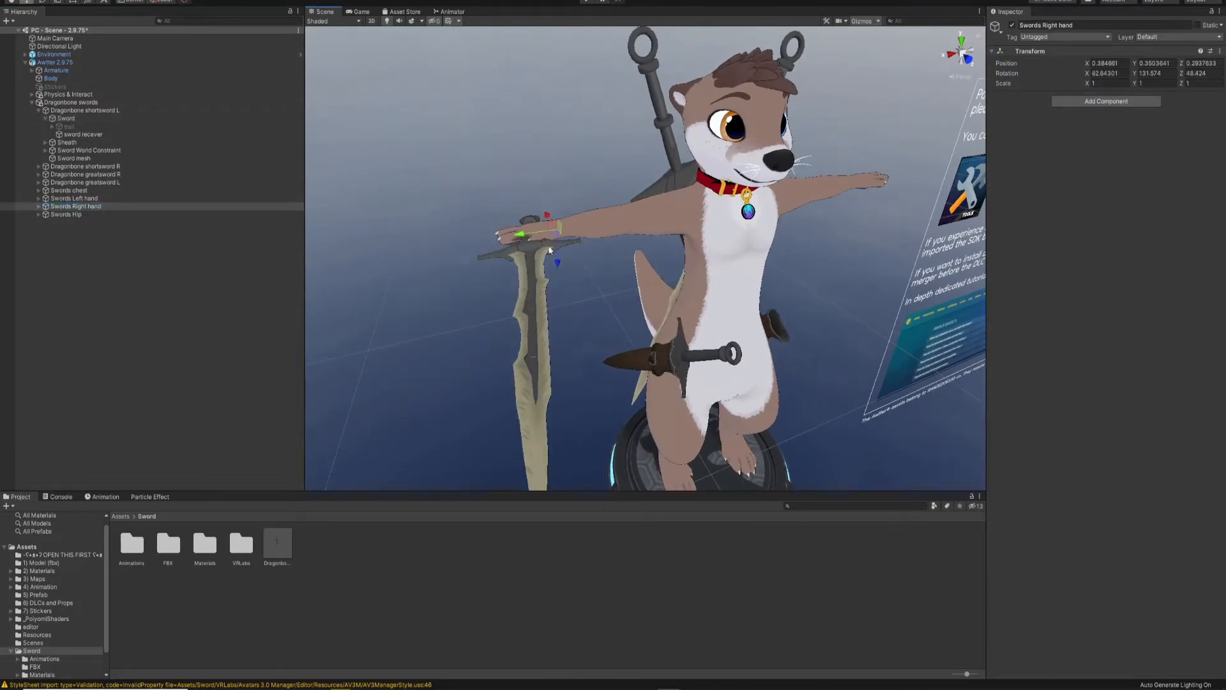
click(39, 207)
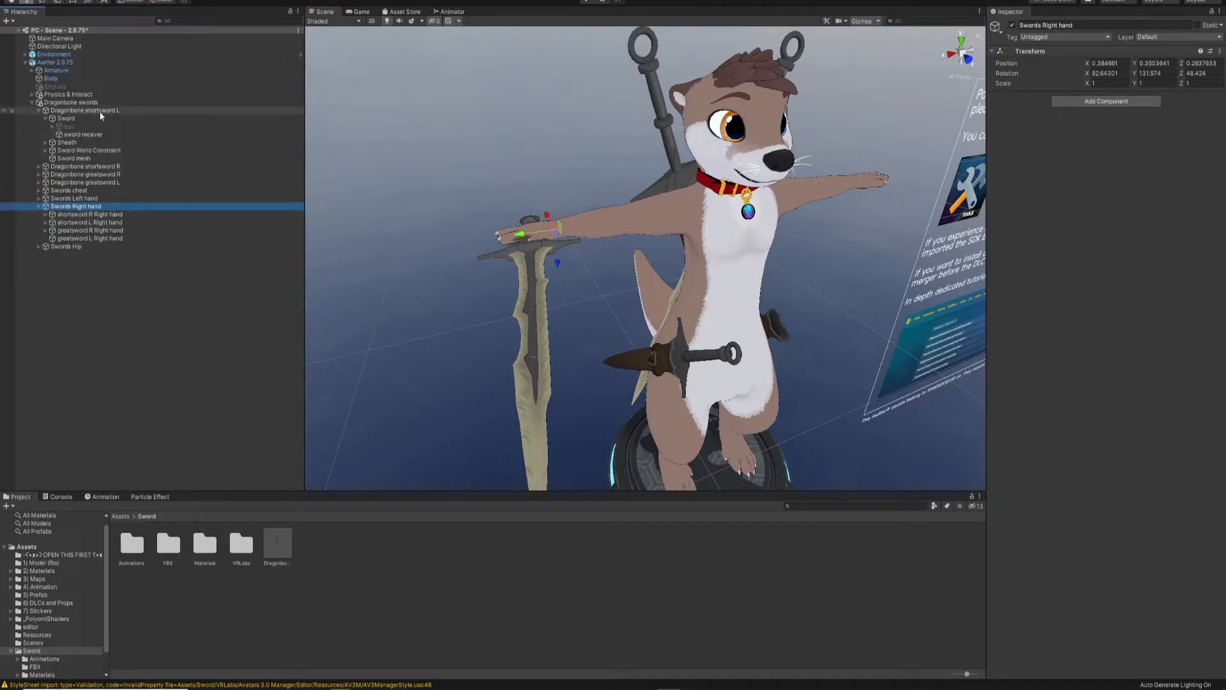
click(71, 223)
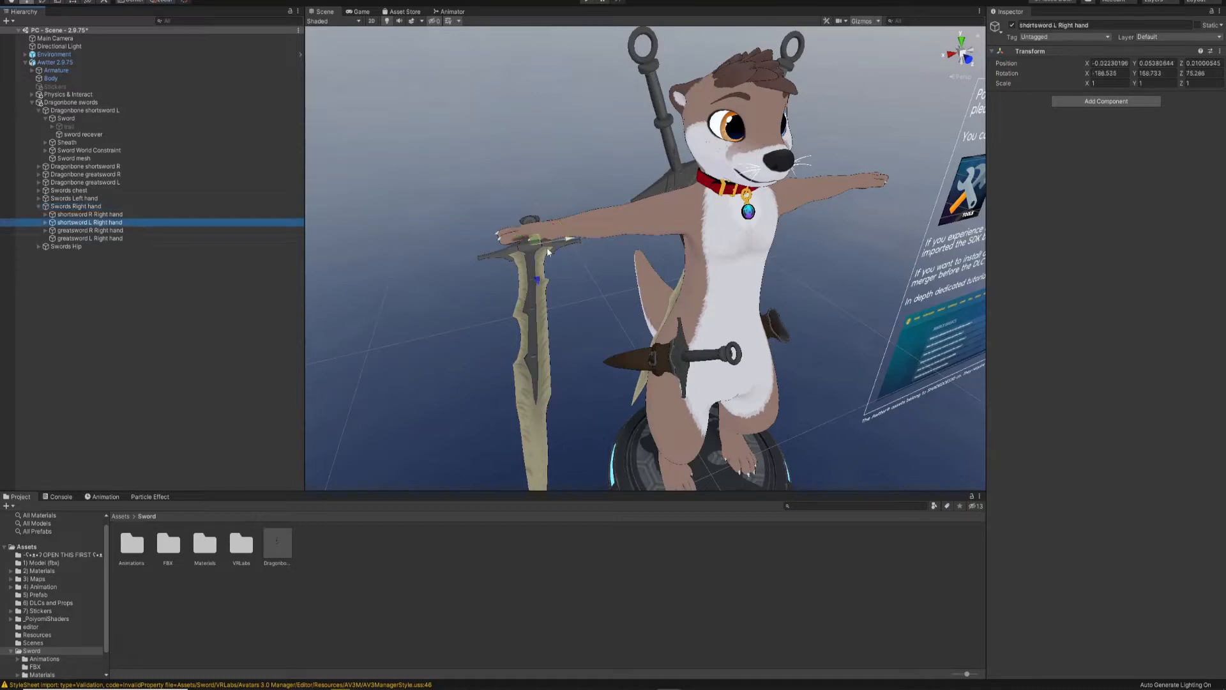
drag(547, 251, 532, 273)
click(99, 208)
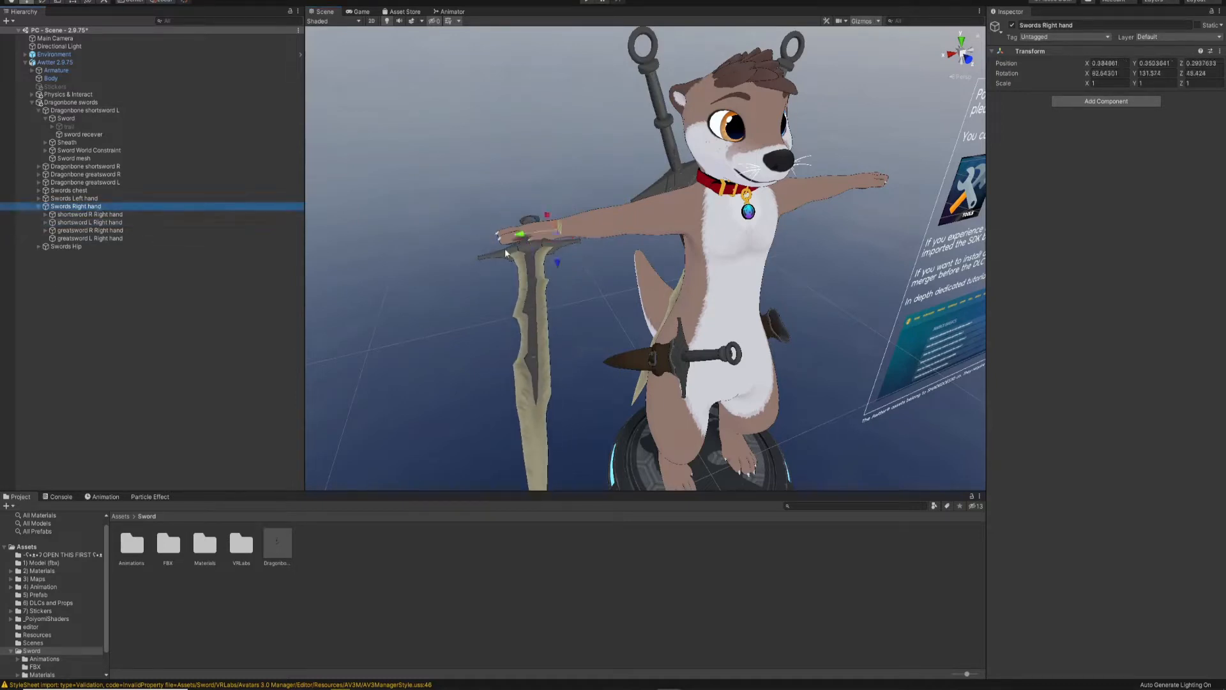
right_drag(554, 225, 528, 219)
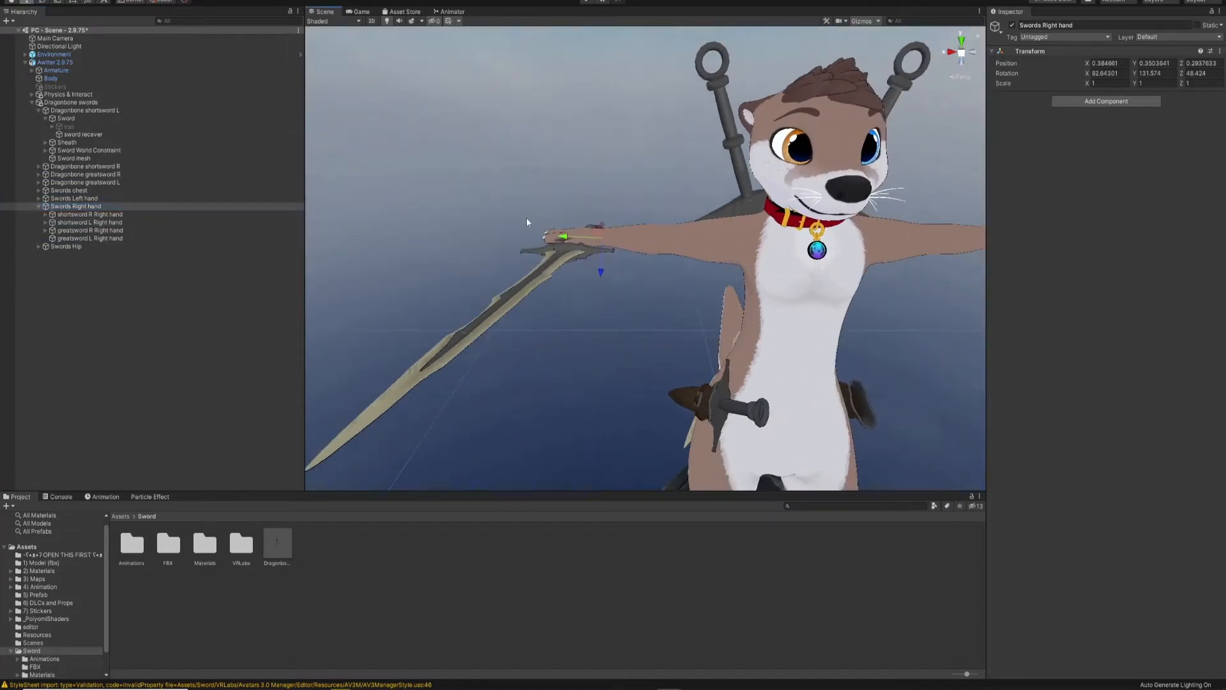
mouse_move(594, 237)
mouse_down()
mouse_move(580, 213)
mouse_move(578, 136)
mouse_move(596, 241)
mouse_move(582, 264)
mouse_move(588, 235)
mouse_up()
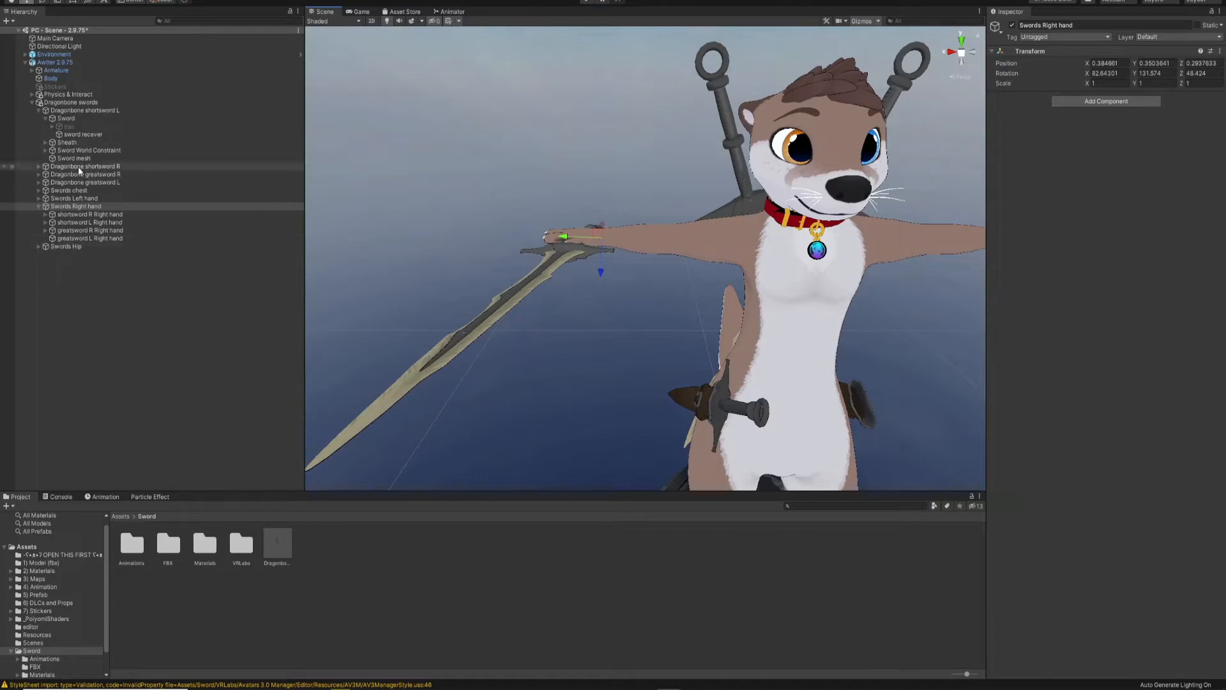
Restore the left shortsword's Parent Constraint weights to 1 for Sword in sheath and 0 for shortsword L Right hand.
click(67, 118)
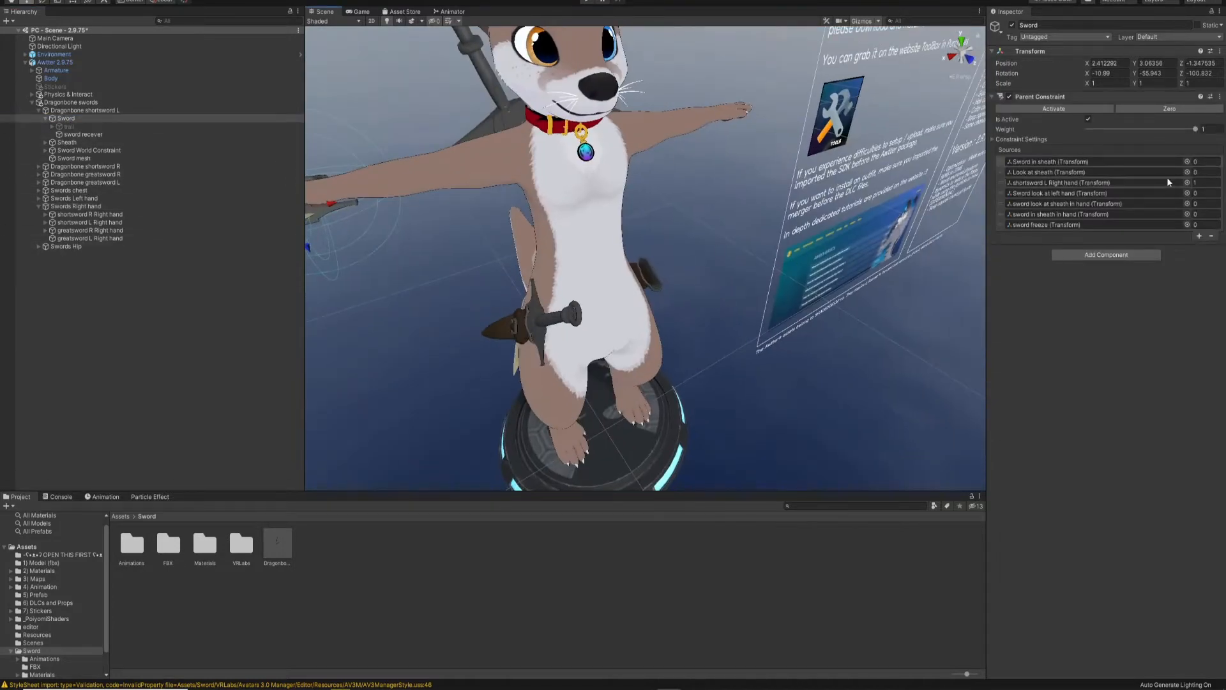
click(1206, 183)
Try moving the Swords Hip object upward on the avatar and undo the move.
click(217, 247)
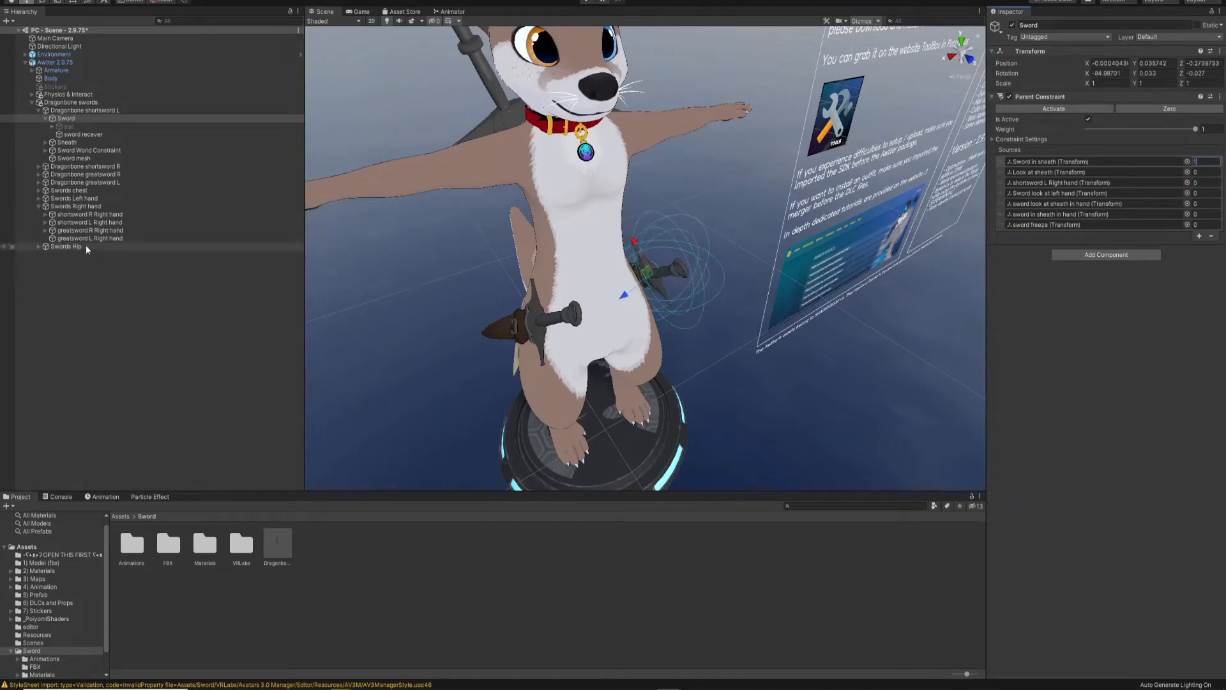
drag(584, 268, 584, 239)
key(ctrl+z)
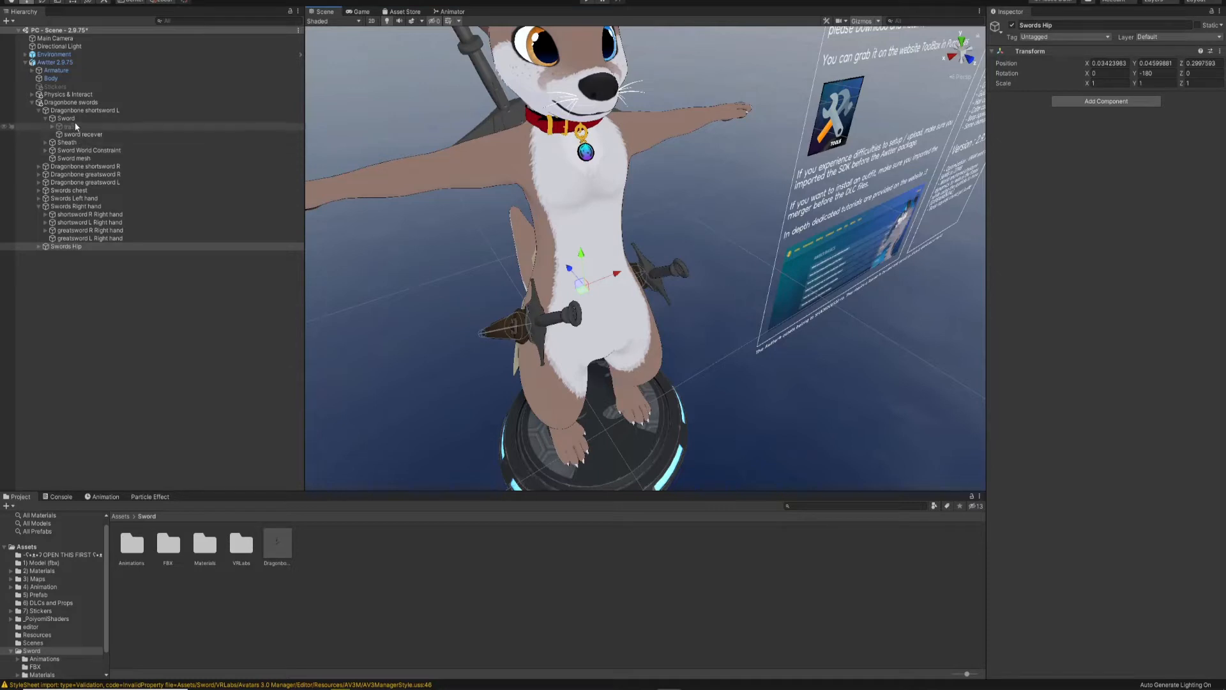
Inspect the Parent Constraint sources on the Sword objects of Dragonbone shortsword L and Dragonbone greatsword R.
click(211, 119)
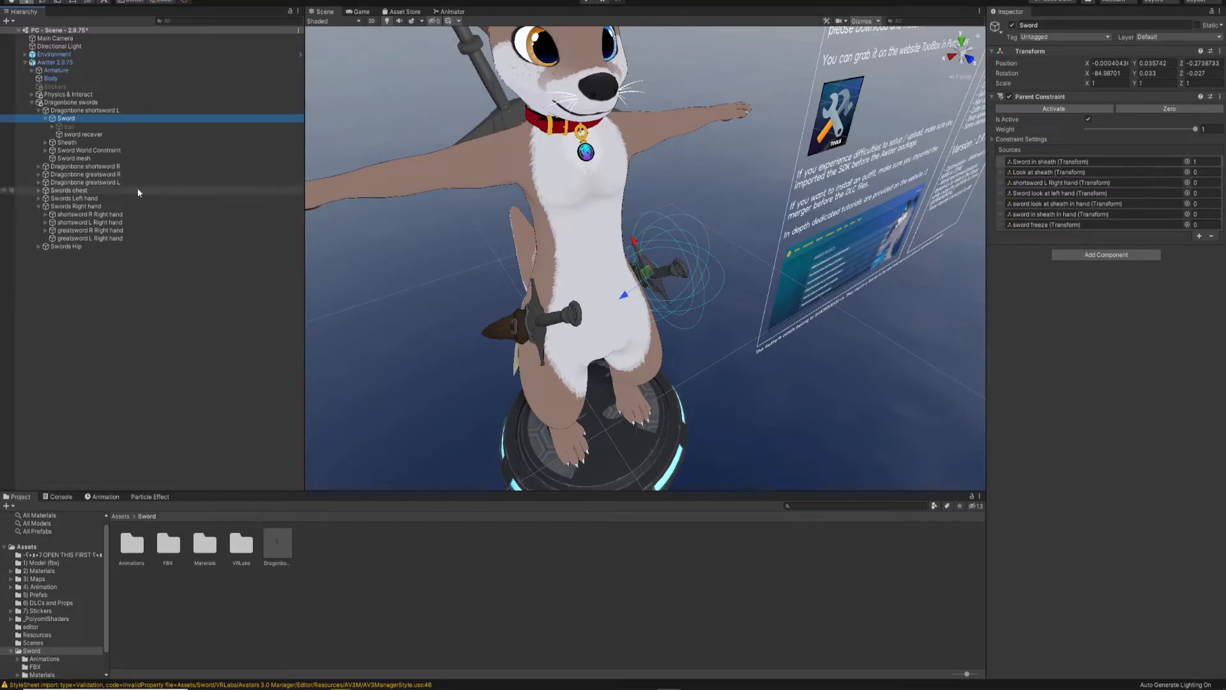
click(39, 111)
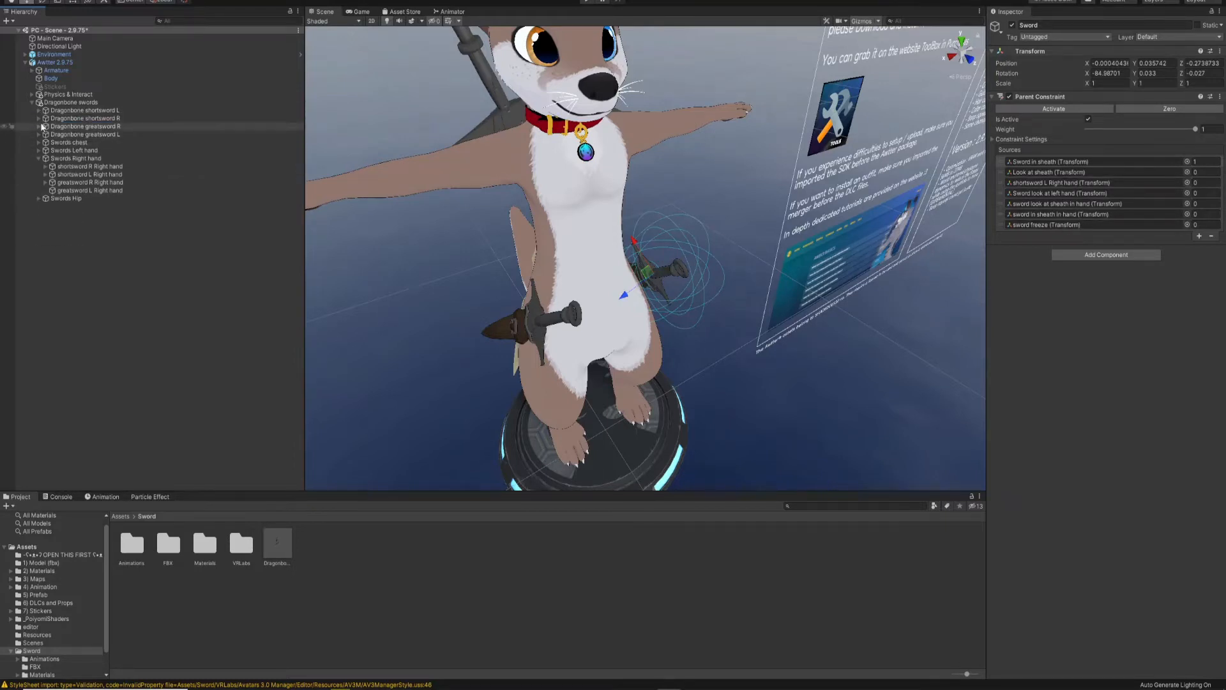
click(39, 126)
click(65, 134)
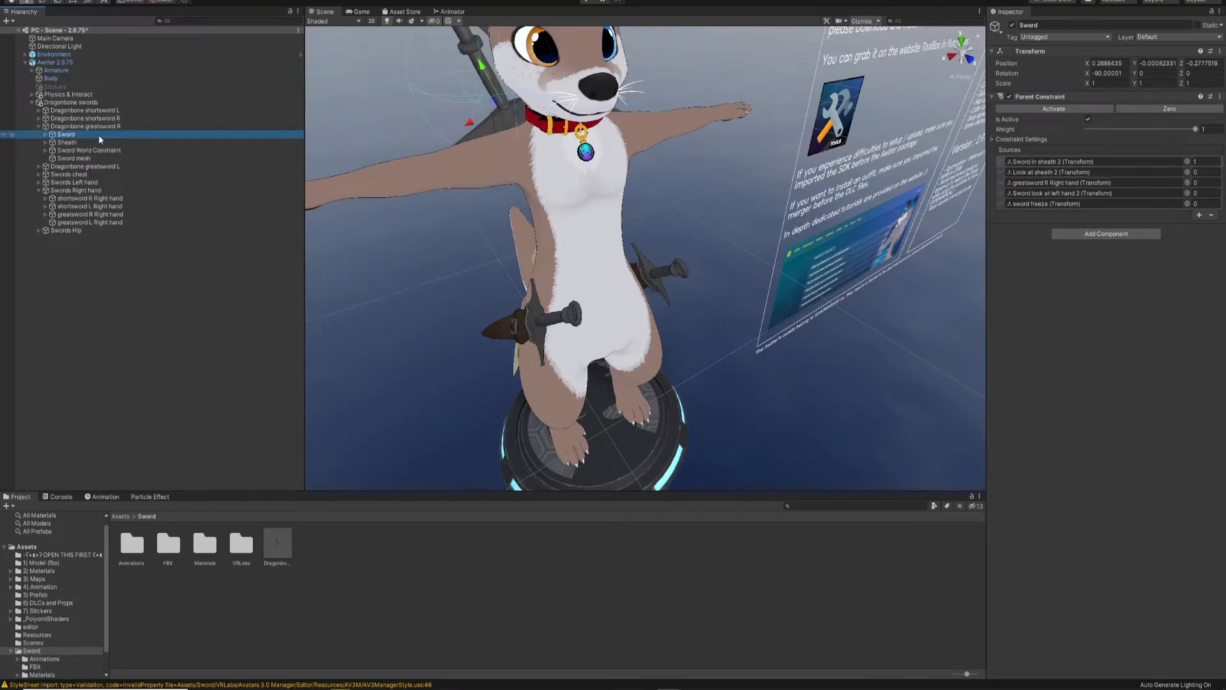
Expand the avatar's Armature through Hips, Spine, Chest and both arms down to the Hand_L and Hand_R bones.
click(32, 70)
click(39, 78)
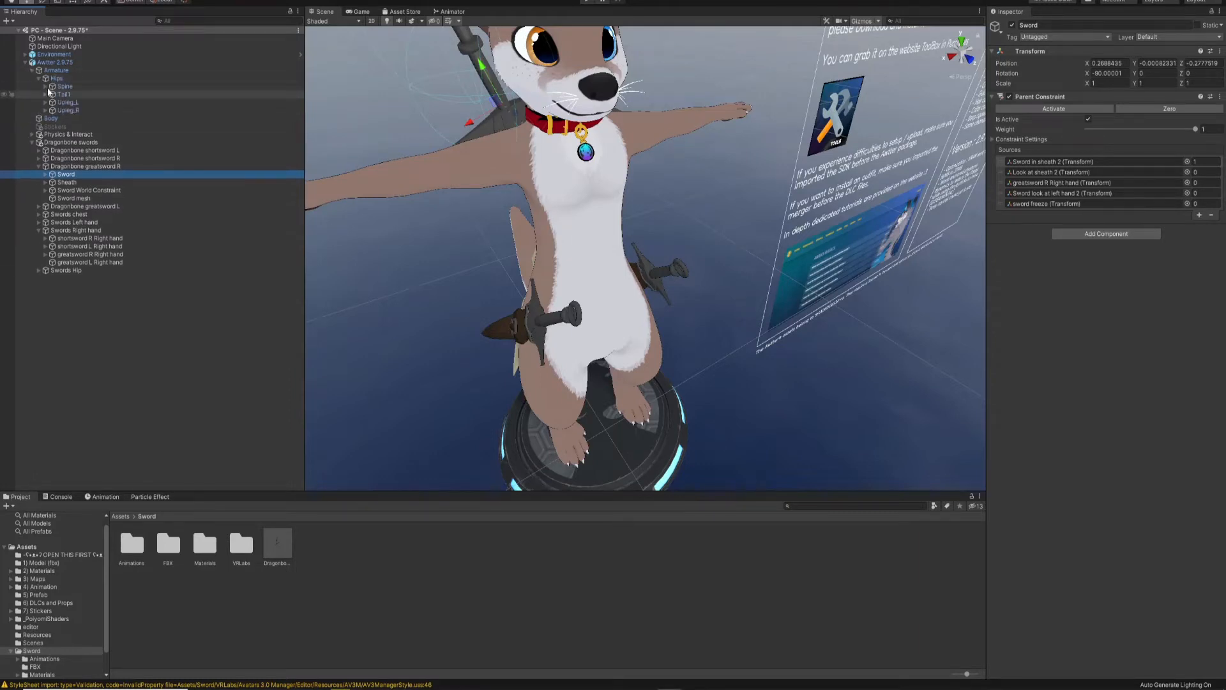
click(46, 87)
click(52, 94)
click(59, 110)
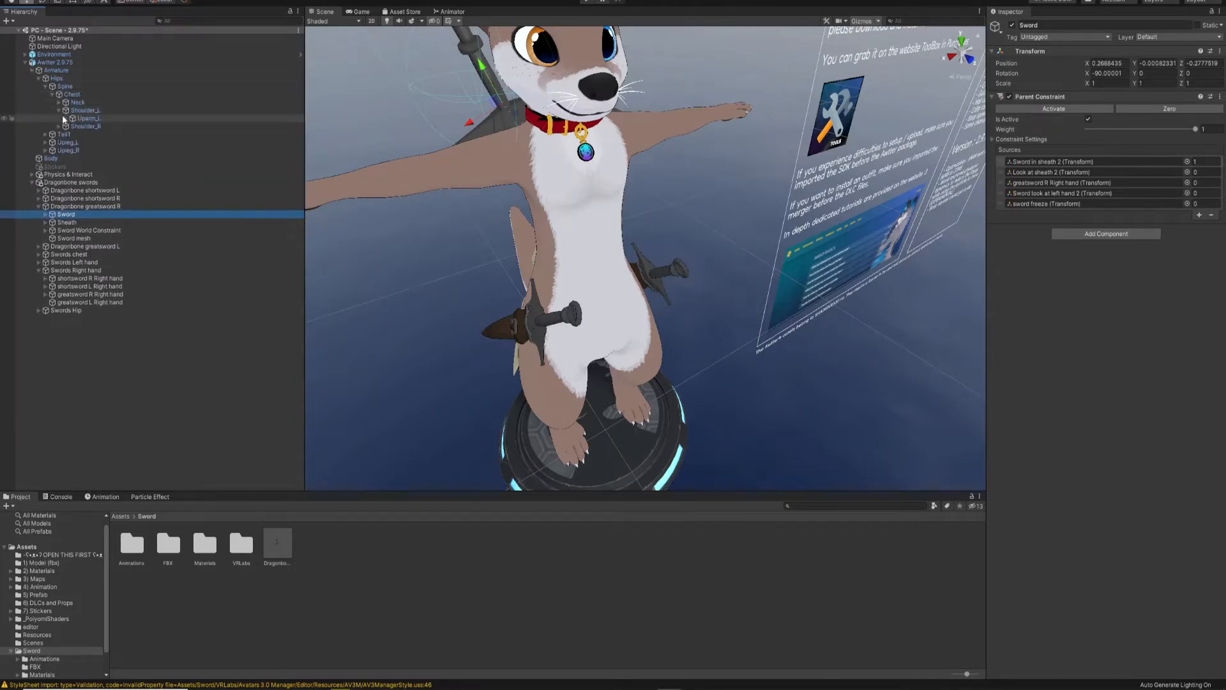
click(66, 118)
click(72, 125)
click(59, 141)
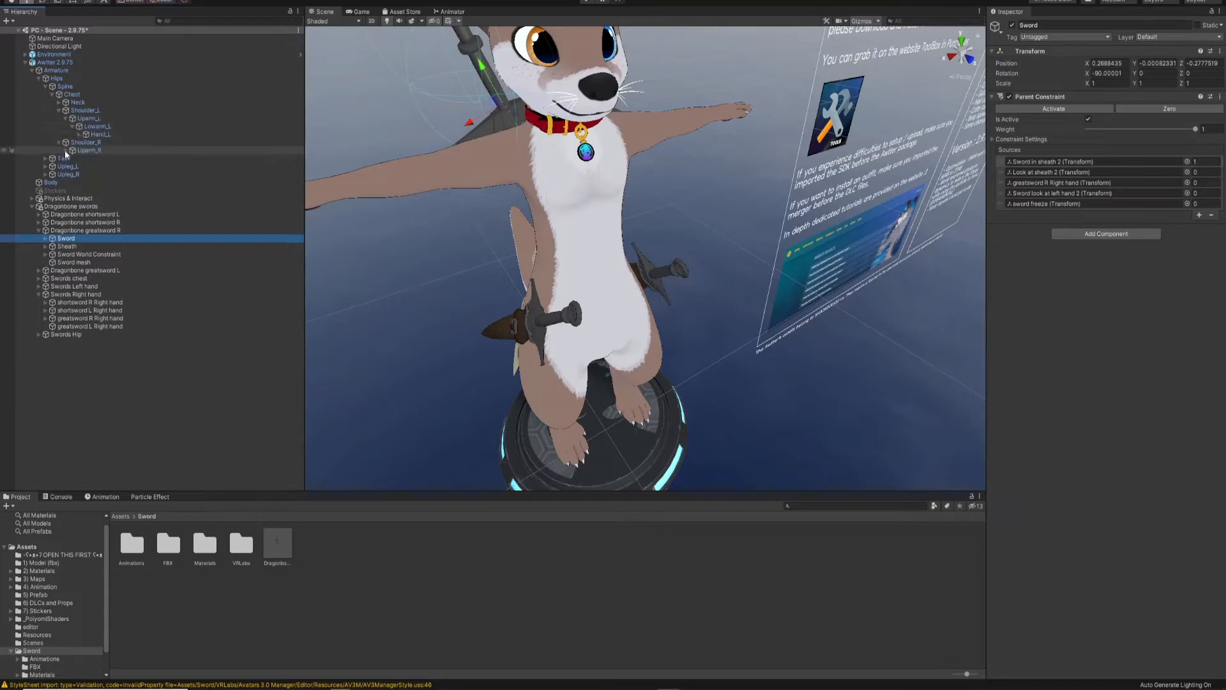
click(66, 150)
click(72, 157)
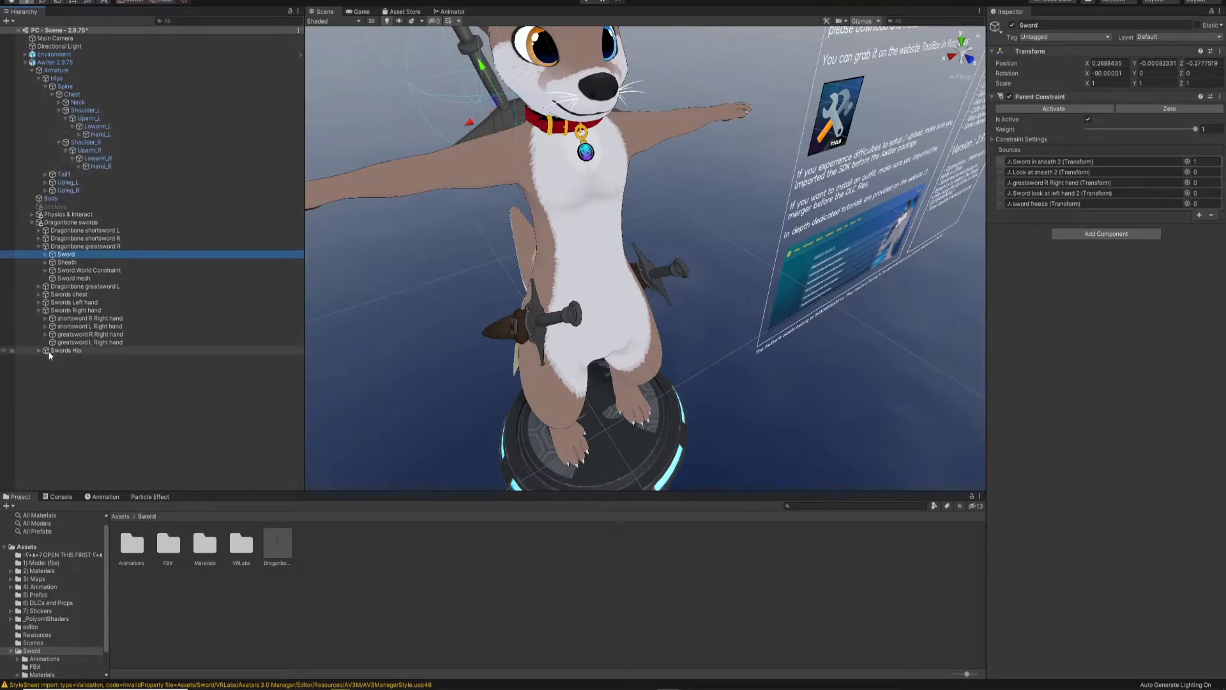
Parent Swords chest to the Chest bone and Swords Hip to the Hips bone.
click(39, 310)
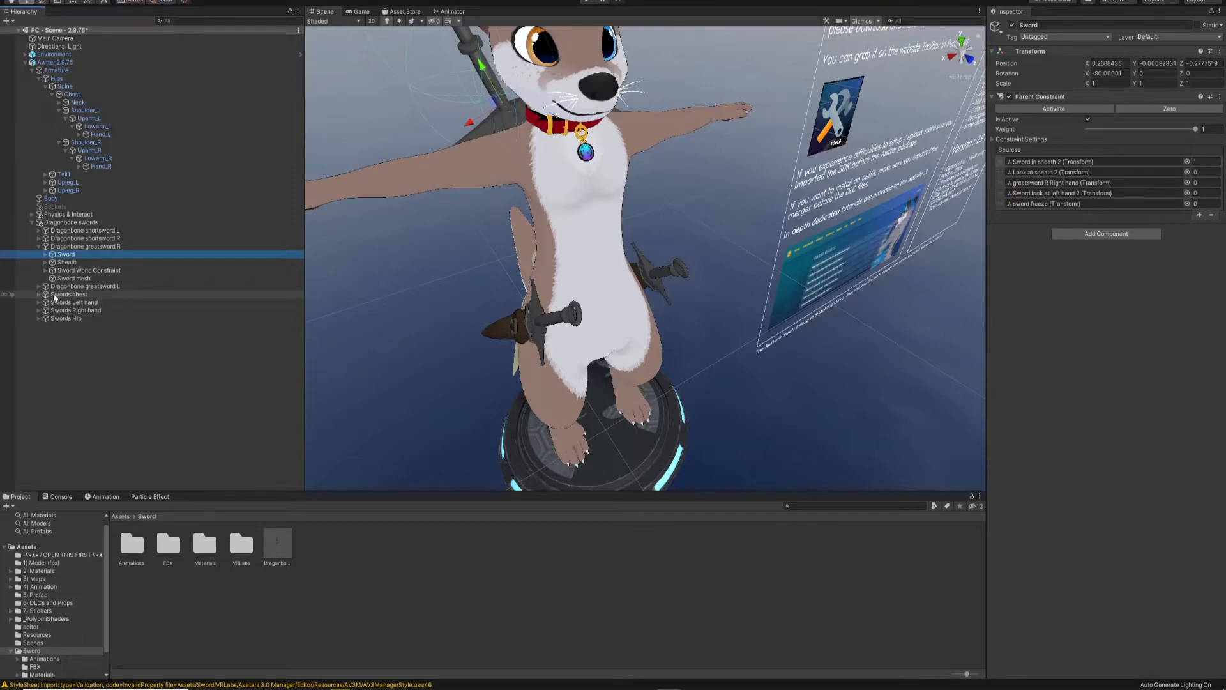
drag(52, 293, 71, 96)
drag(59, 320, 59, 78)
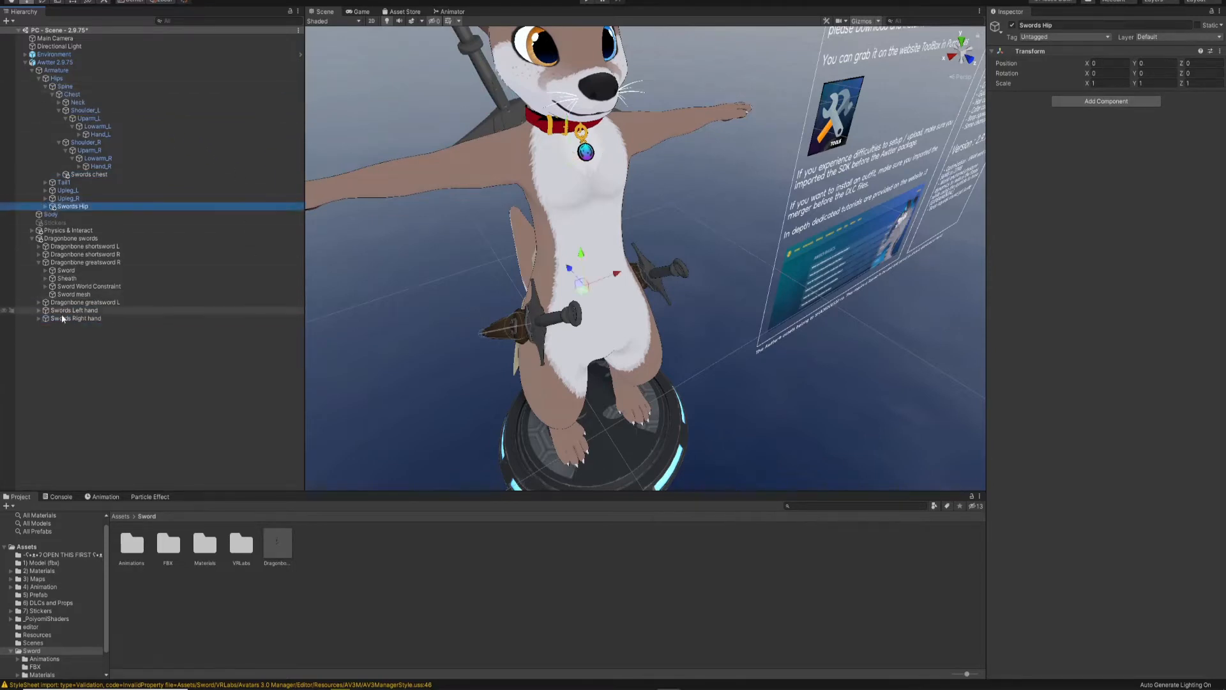
Parent Swords Left hand to the Hand_L bone and Swords Right hand to the Hand_R bone, and collapse Dragonbone greatsword R.
drag(128, 310, 100, 134)
drag(75, 350, 108, 208)
right_drag(533, 332, 465, 287)
middle_drag(465, 286, 436, 291)
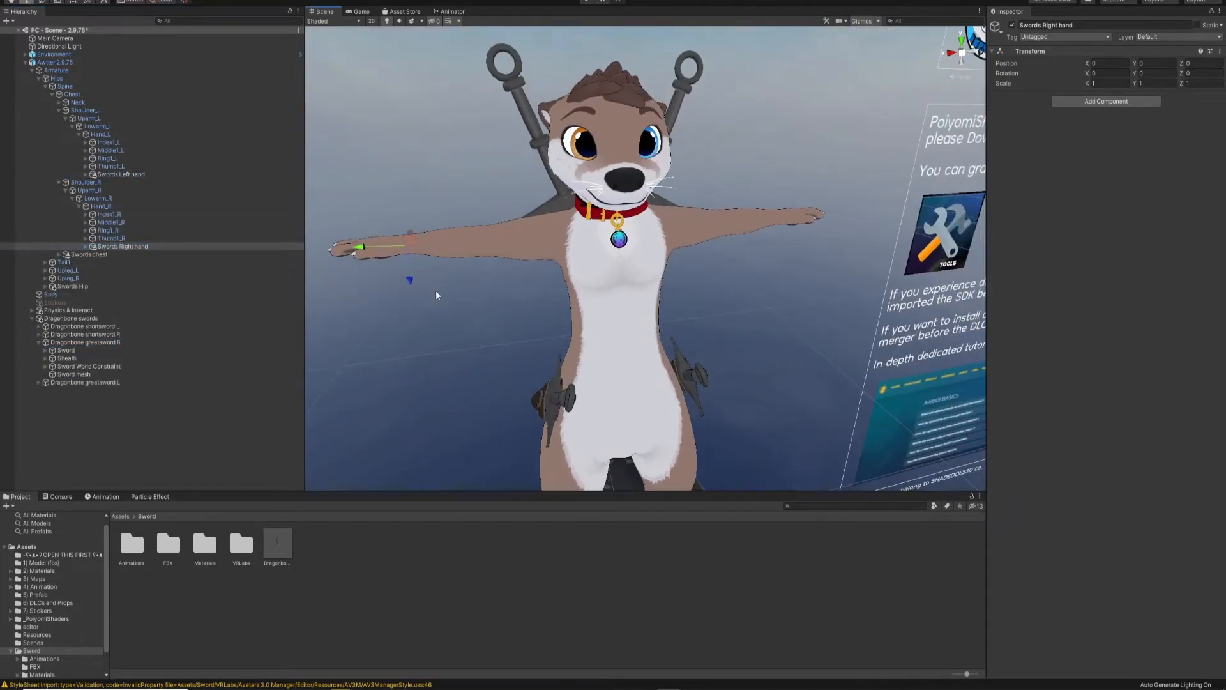
scroll(444, 303, down, 5)
click(462, 325)
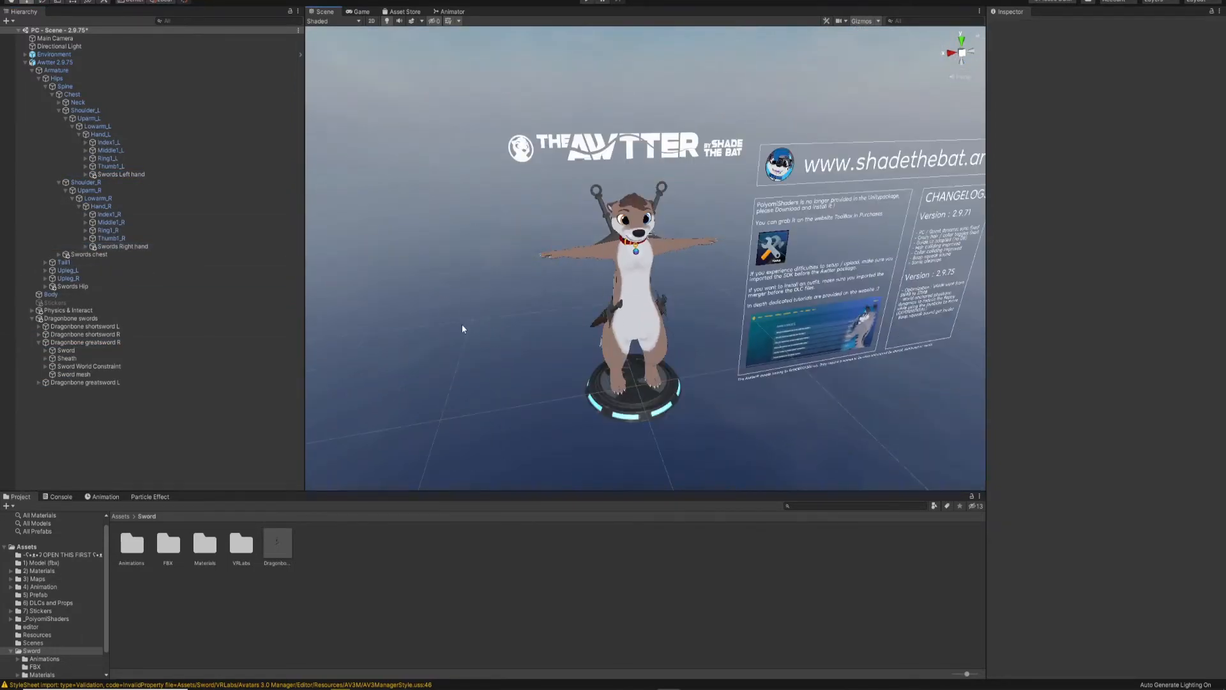
click(39, 342)
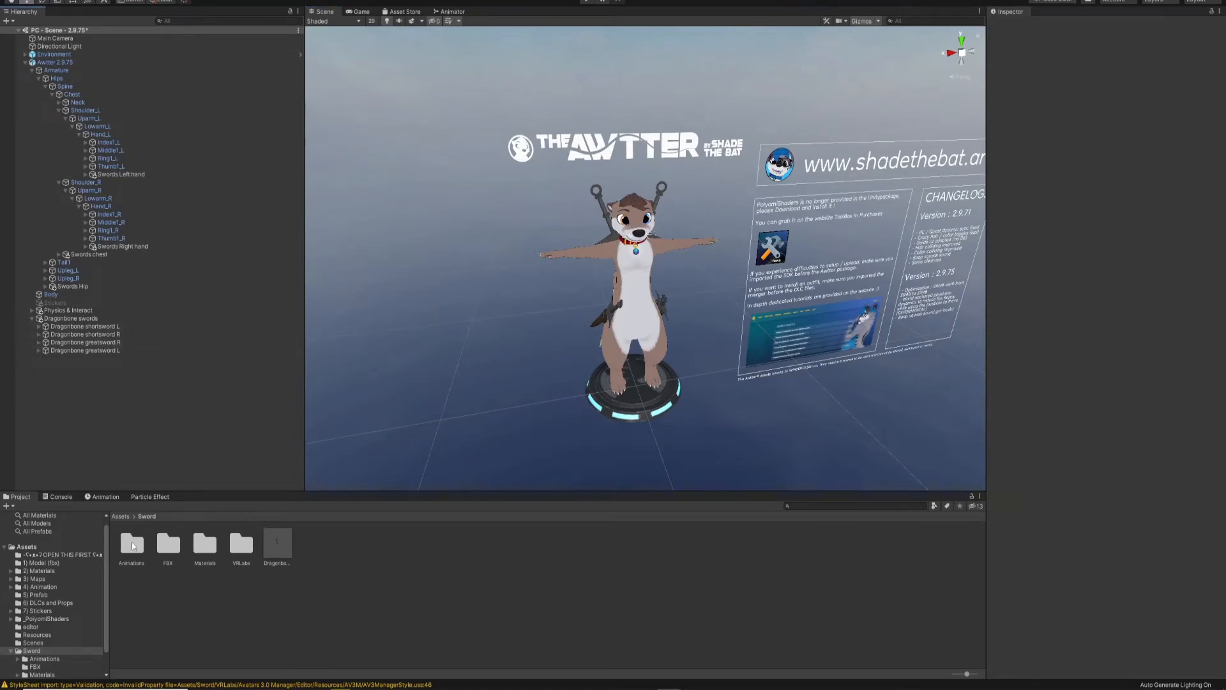
Open the Sword Animations folder, dock AV3 Manager beside the Inspector and assign the Awtter 2.9.75 avatar to it.
double_click(132, 541)
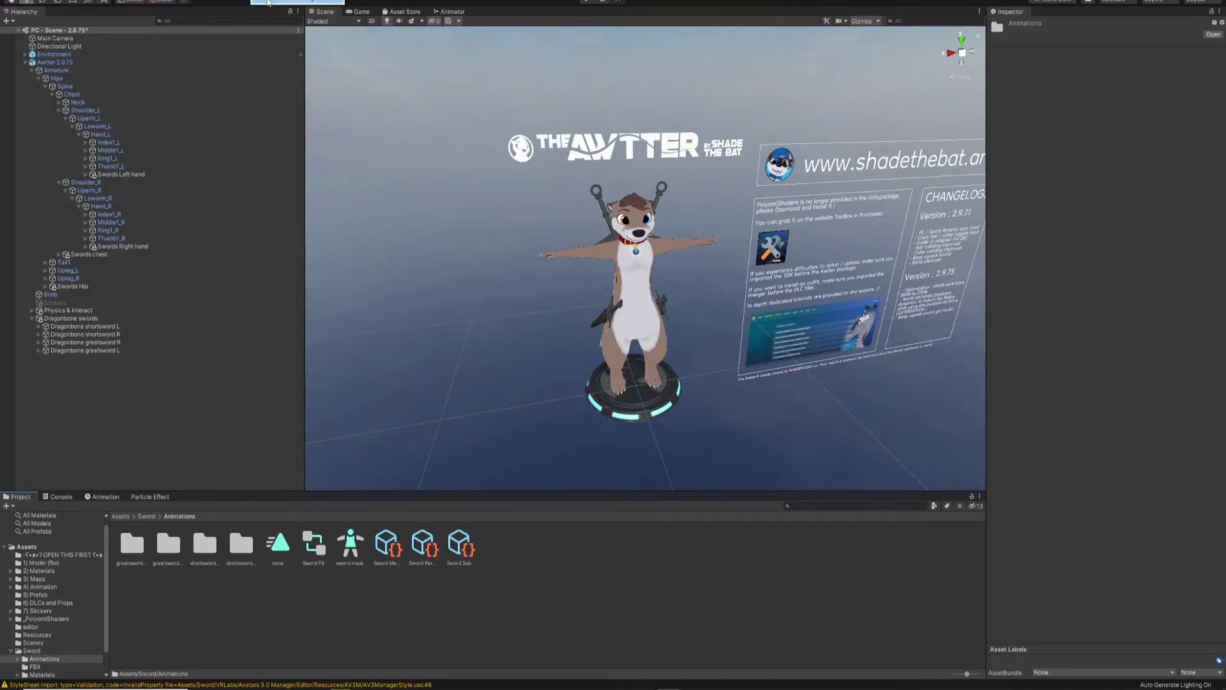
click(268, 2)
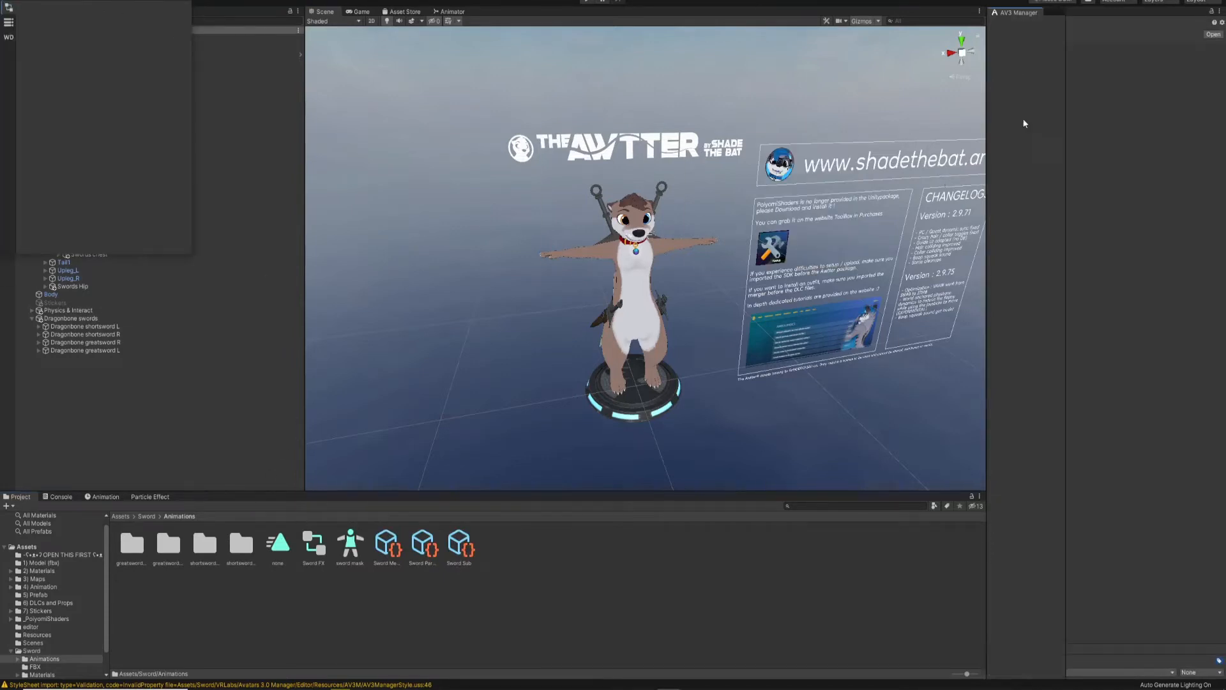
drag(1024, 121, 1055, 15)
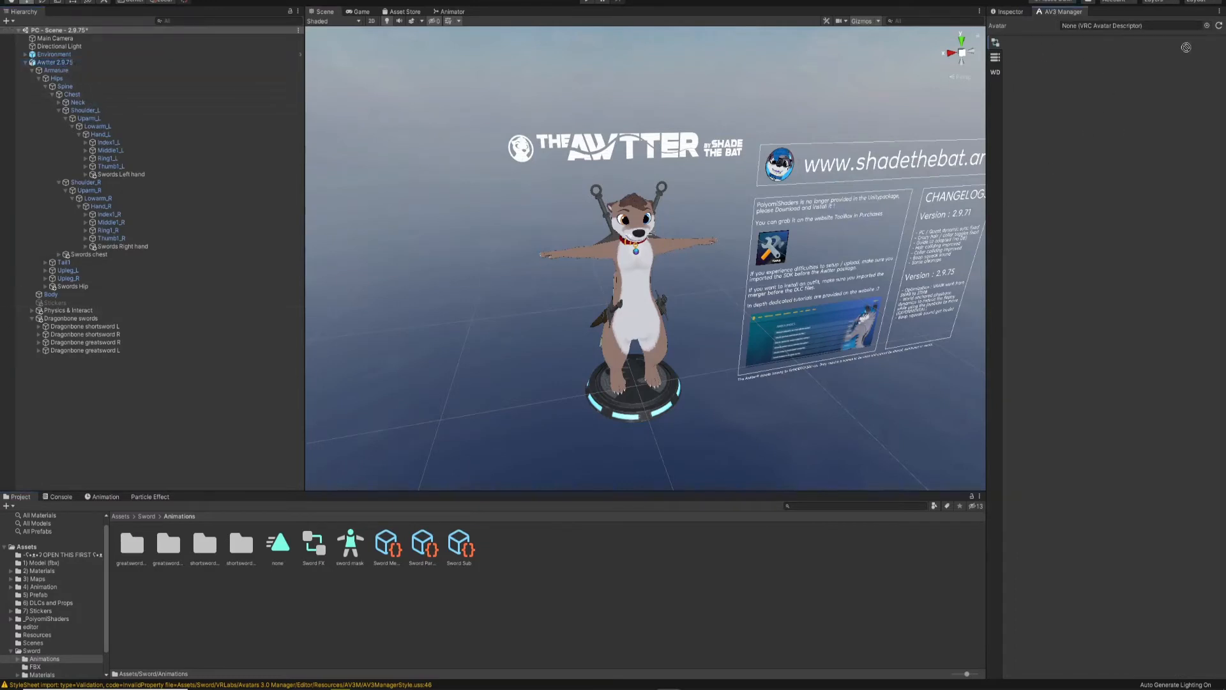
drag(1186, 47, 1113, 22)
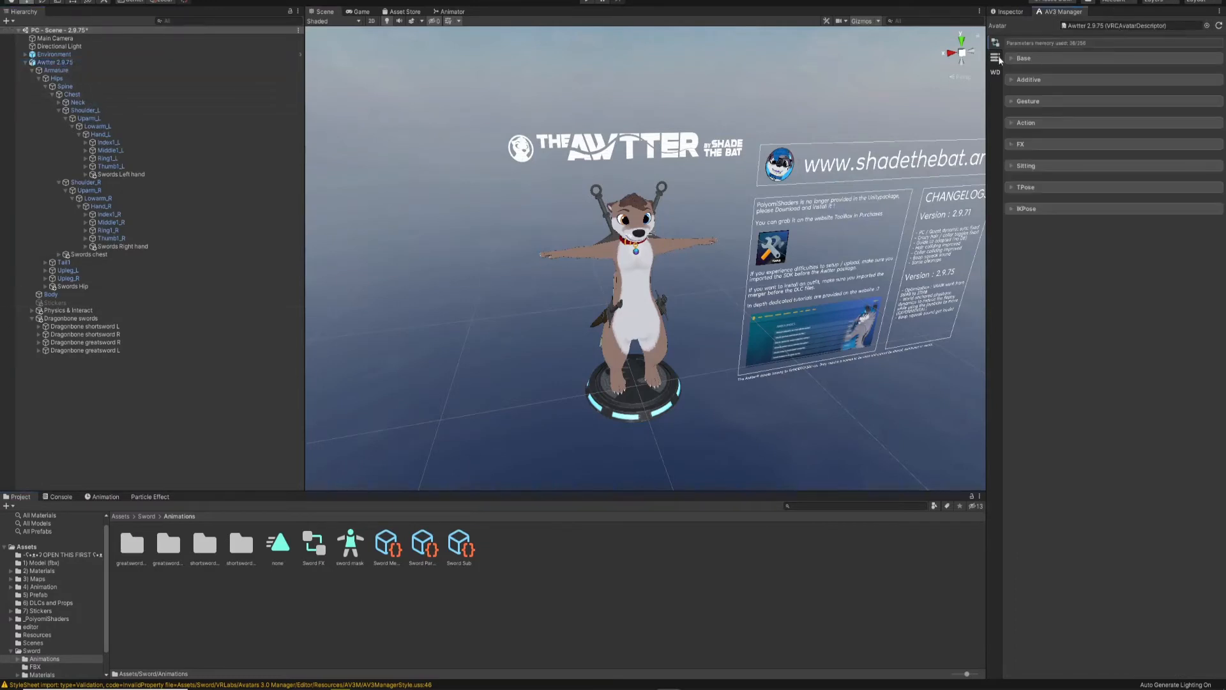
Merge the Sword FX animator into the avatar's current FX controller, leaving the sword parameter suffixes empty.
click(1011, 144)
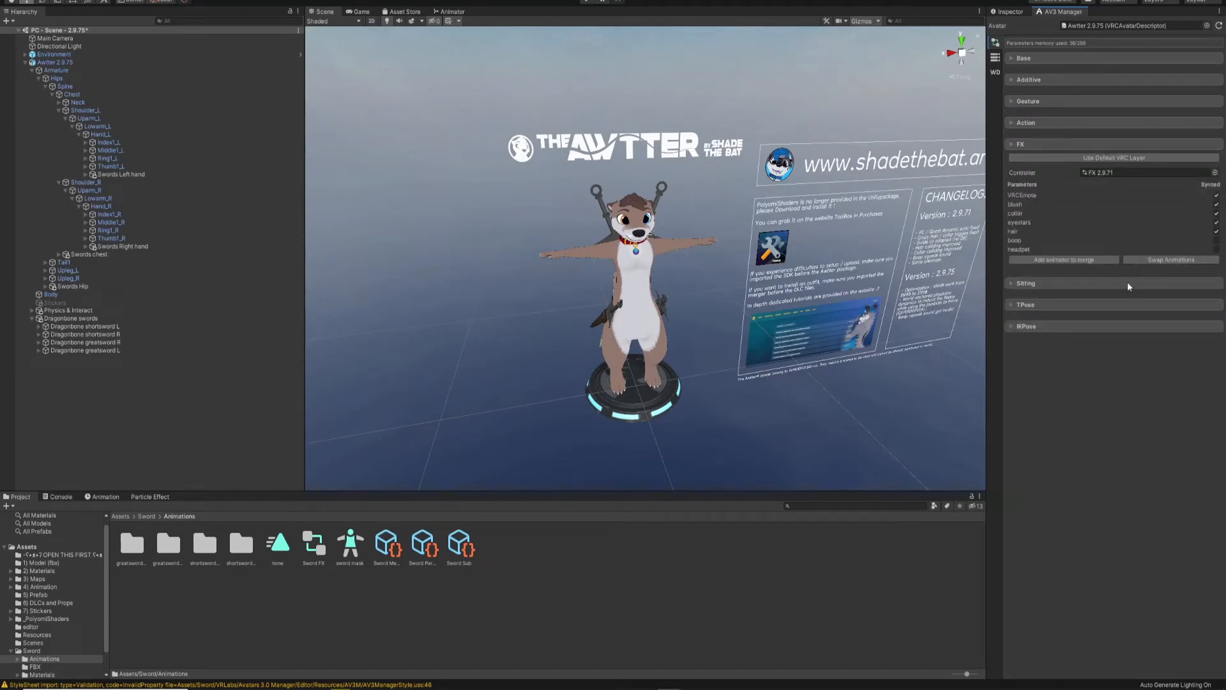
click(1060, 260)
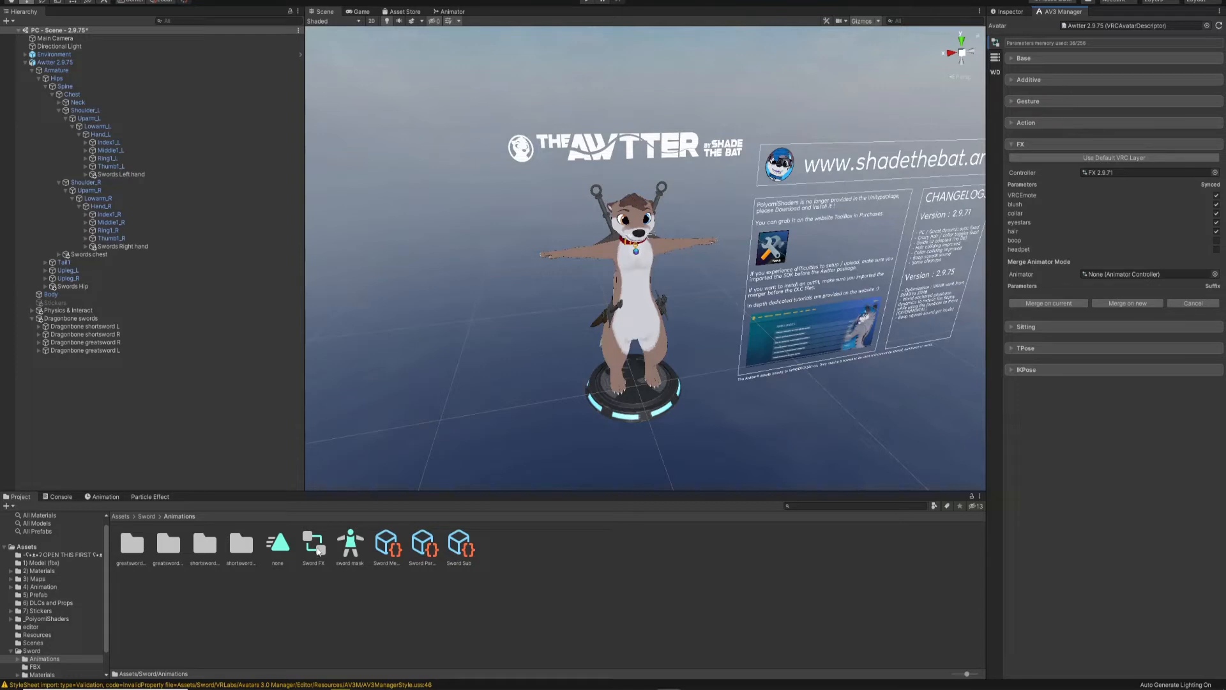
drag(318, 550, 1091, 276)
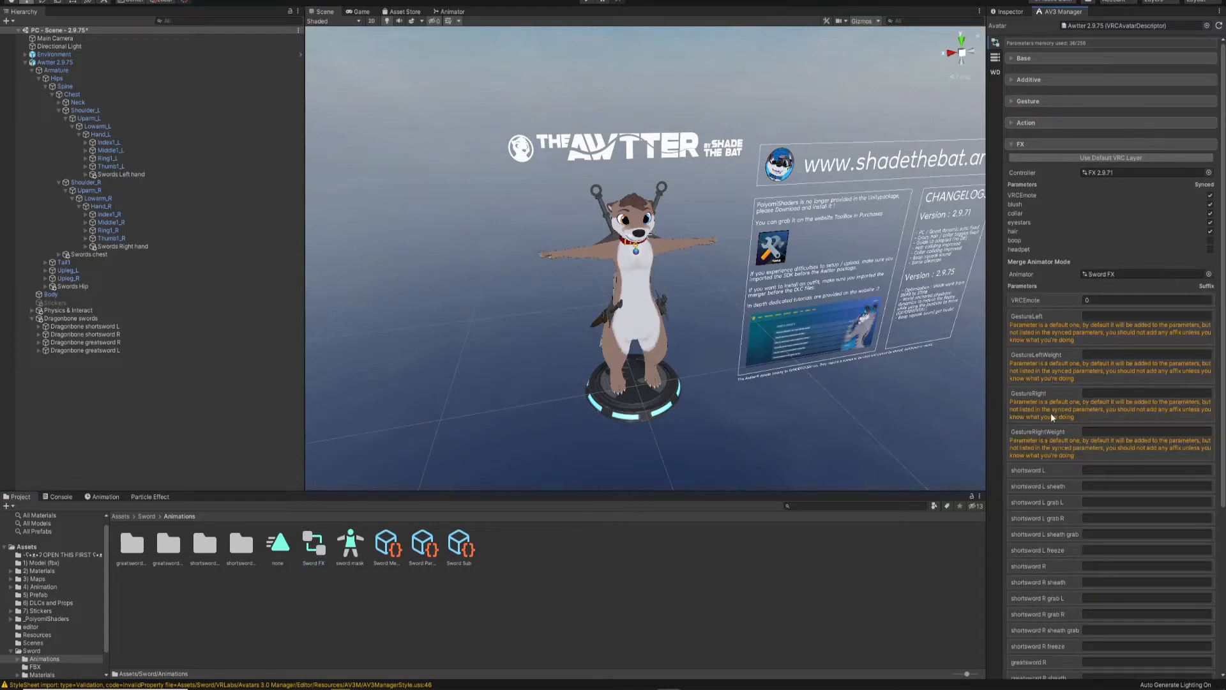
scroll(1051, 413, down, 5)
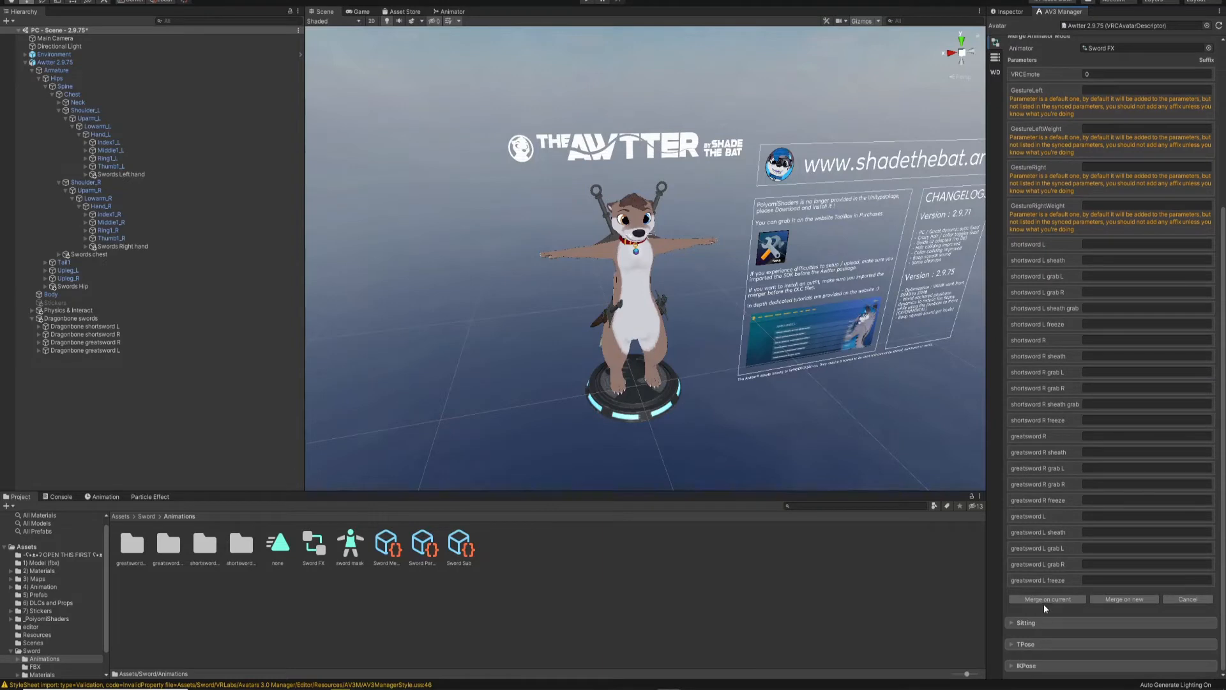
click(1047, 600)
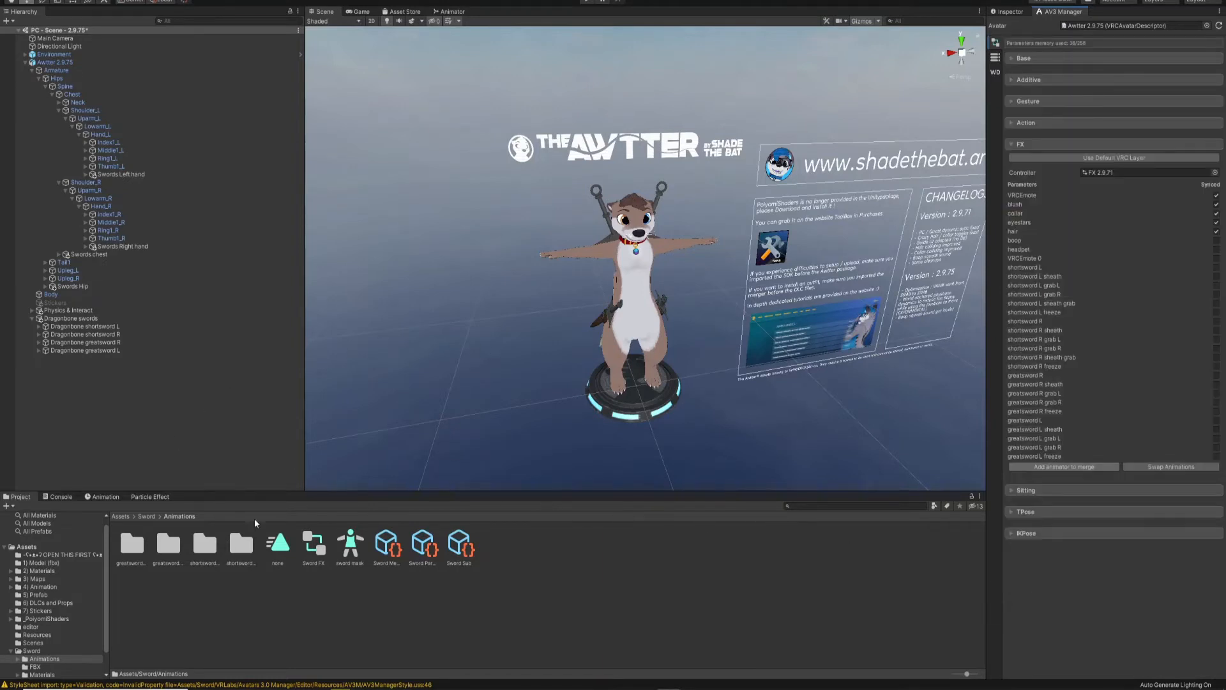
Open the FX 2.9.71 controller from the 4) Animation folder and display its shortsword L tog layer.
click(115, 517)
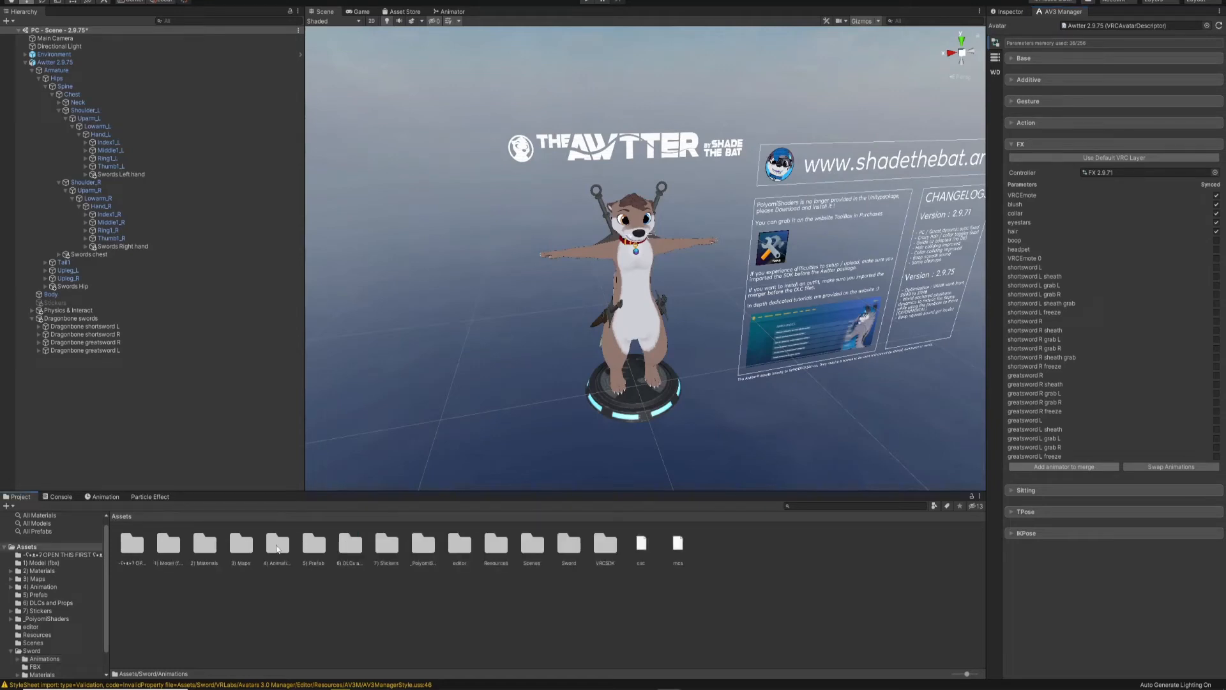
double_click(277, 545)
double_click(313, 545)
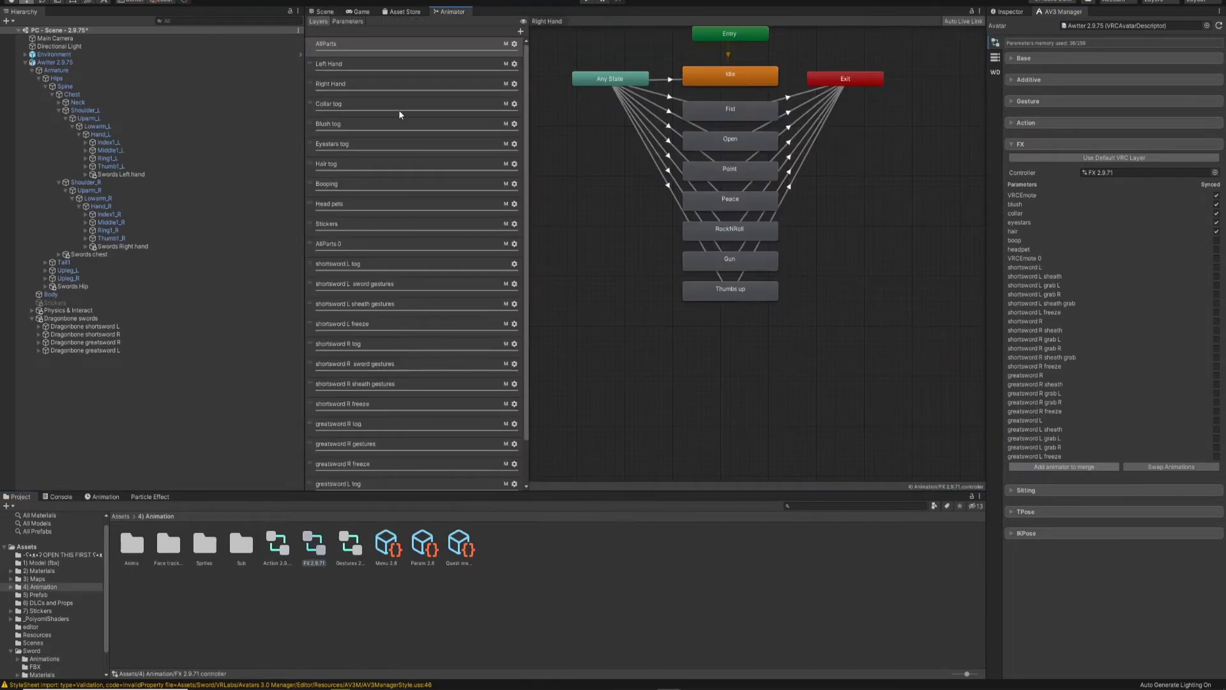
click(375, 266)
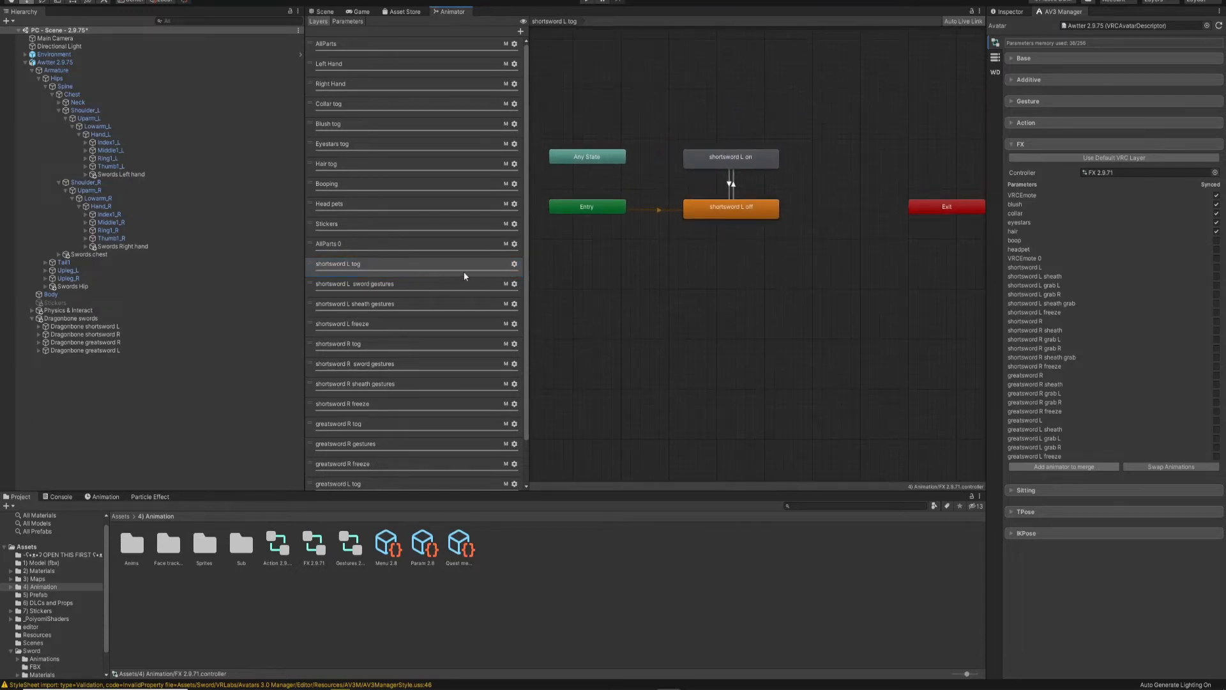
Assign the avatar mask named Mask to the shortsword L tog layer and delete the AllParts 0 layer.
click(515, 264)
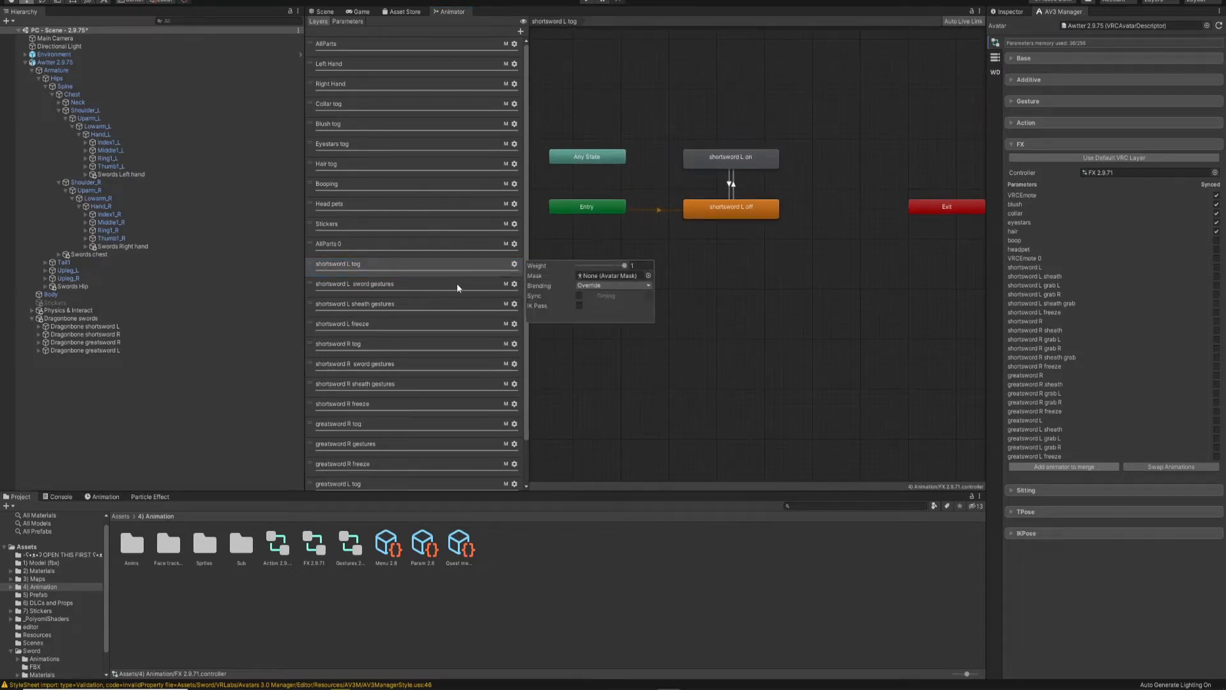
click(648, 276)
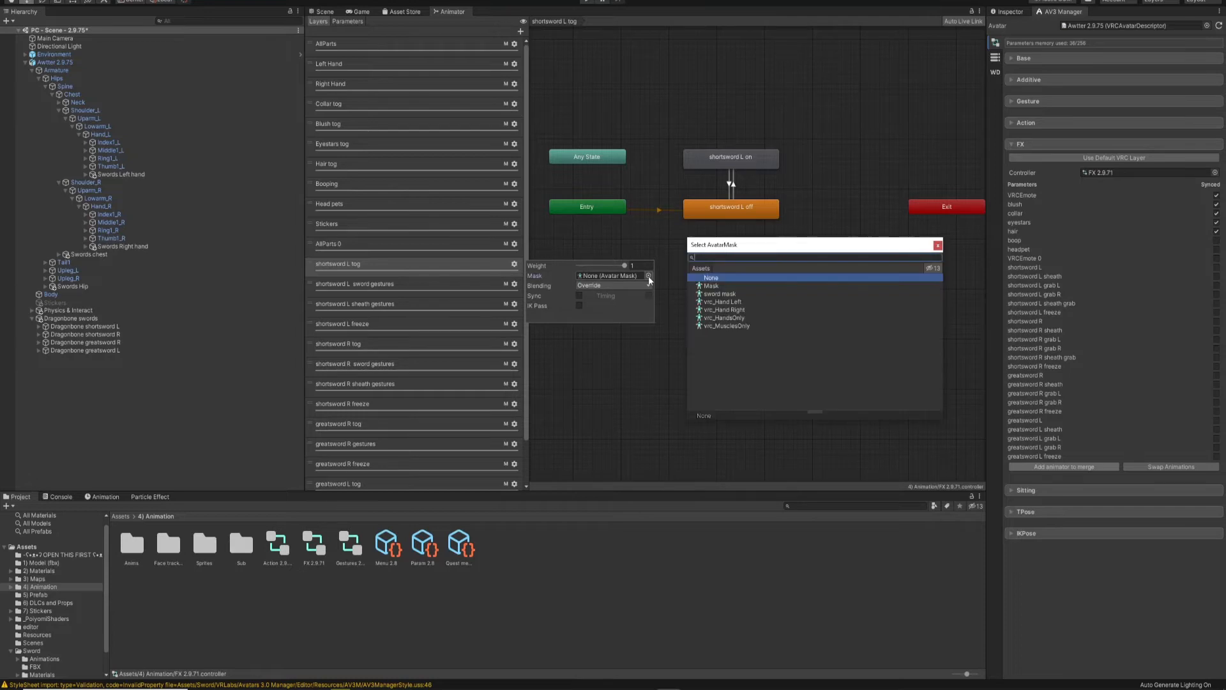
click(713, 287)
click(444, 270)
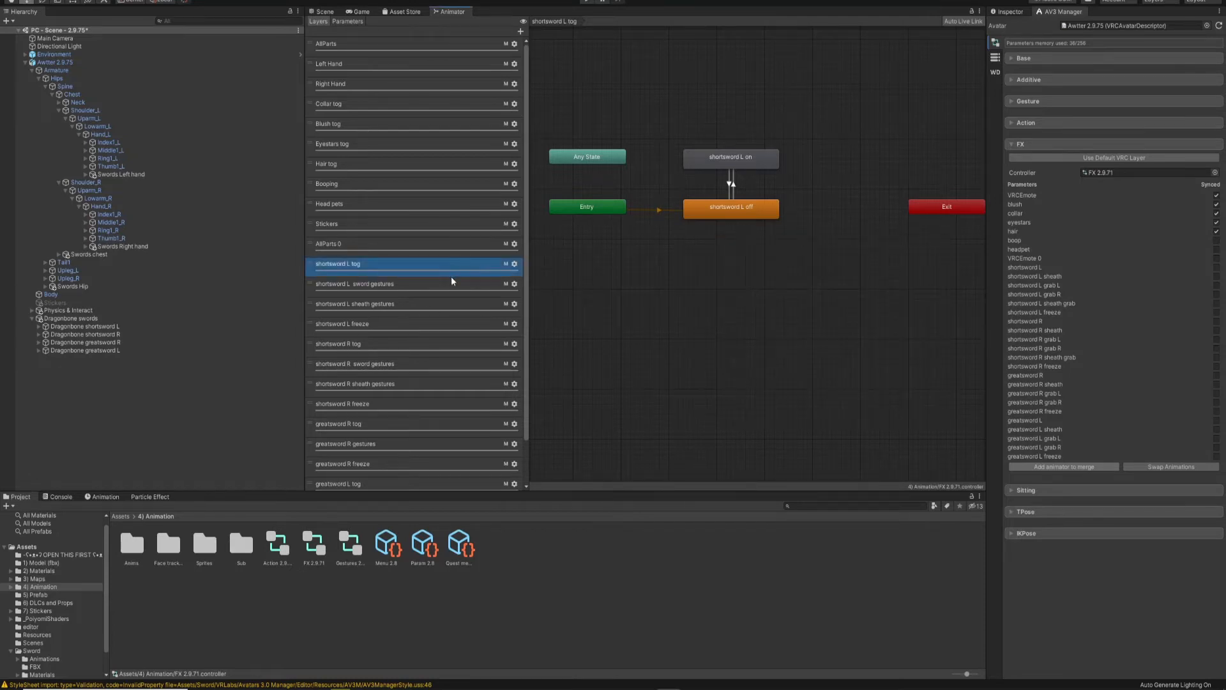
click(344, 249)
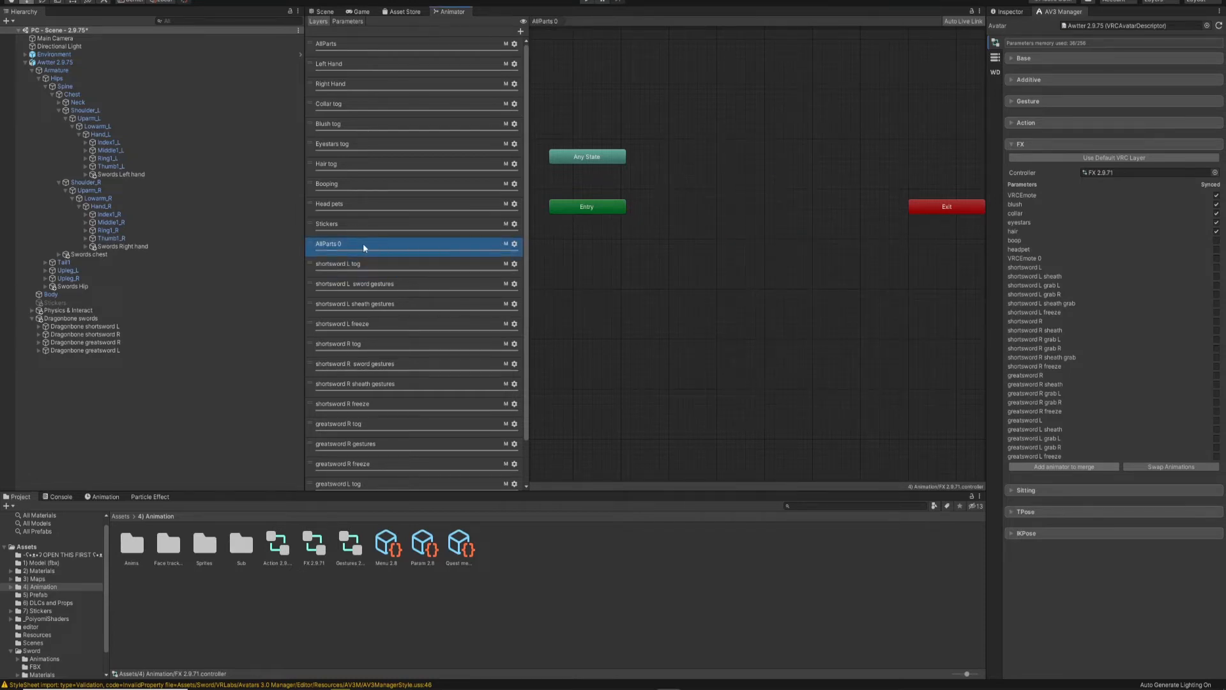
key(Delete)
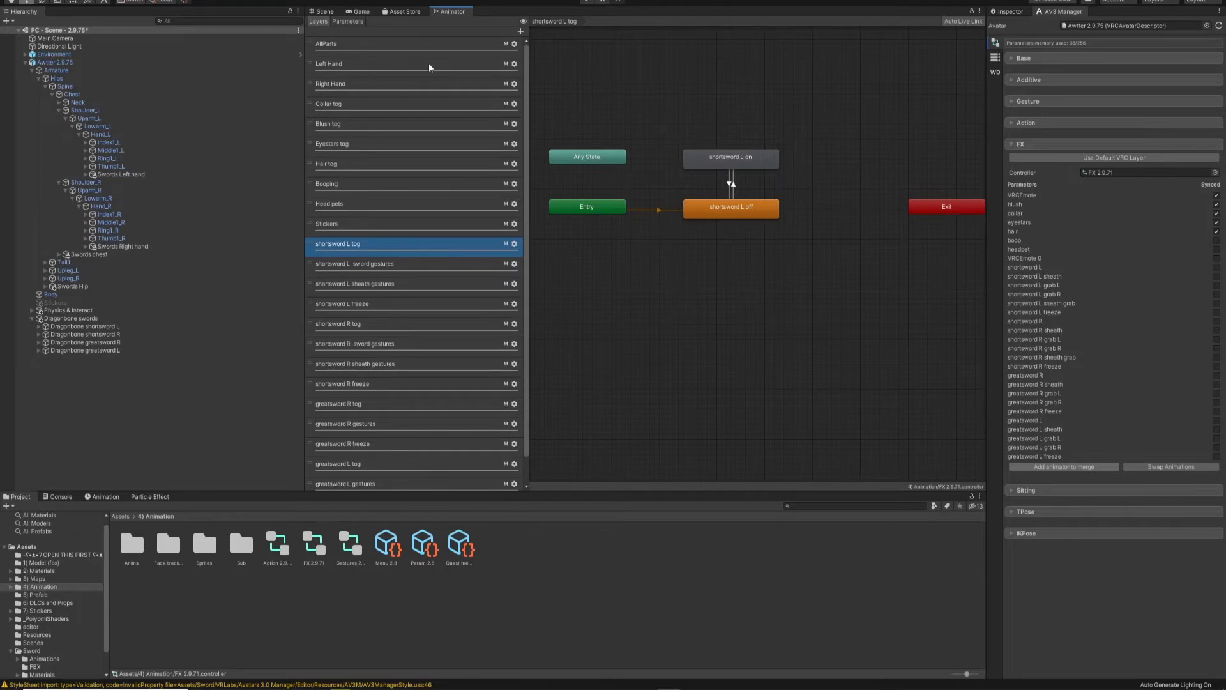
Inspect the conditions on the Any State transitions in the shortsword L sword gestures layer.
click(422, 265)
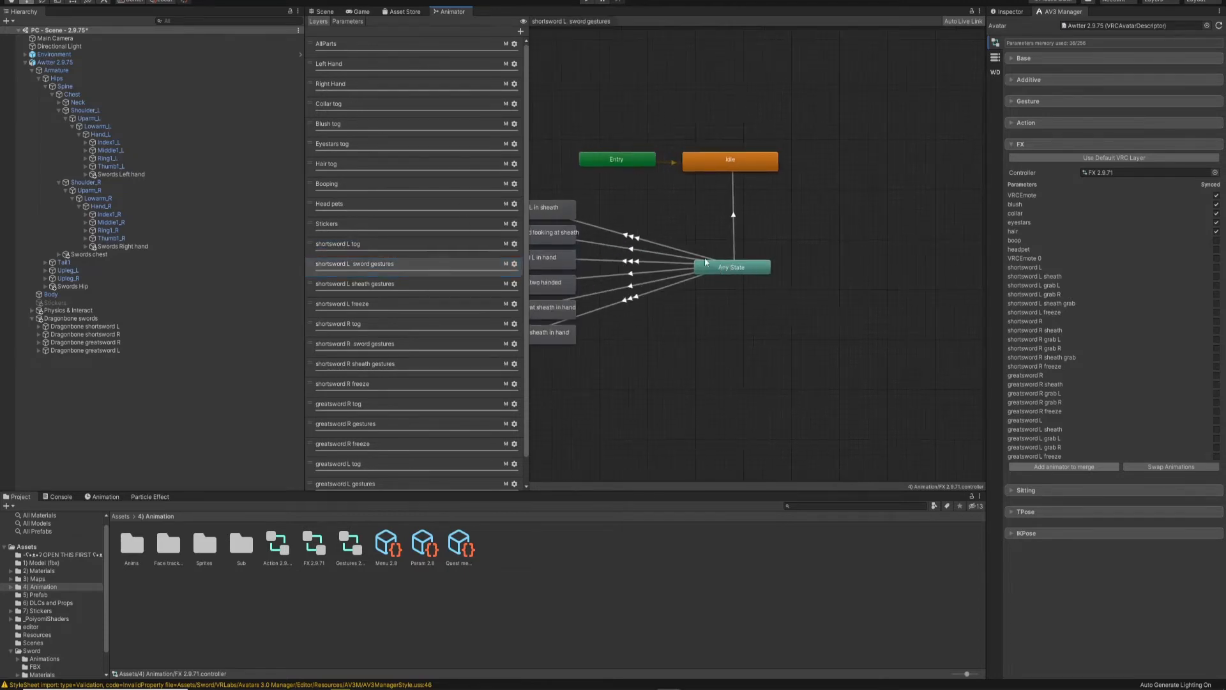
click(1013, 11)
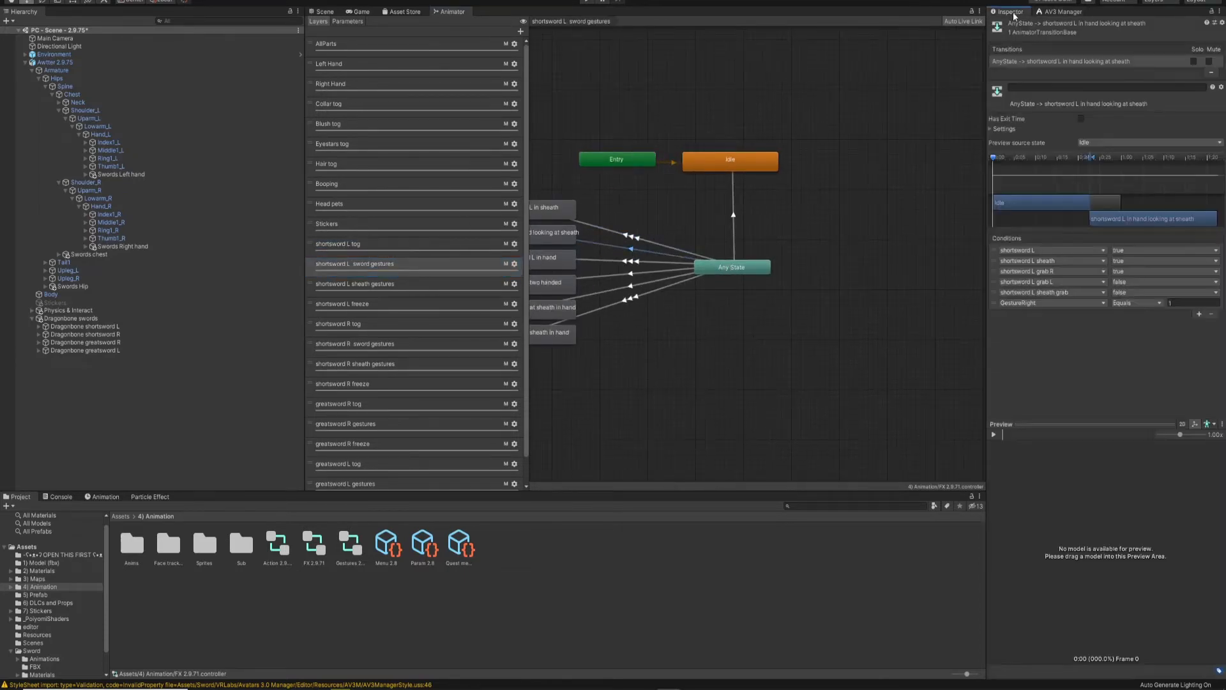
click(633, 237)
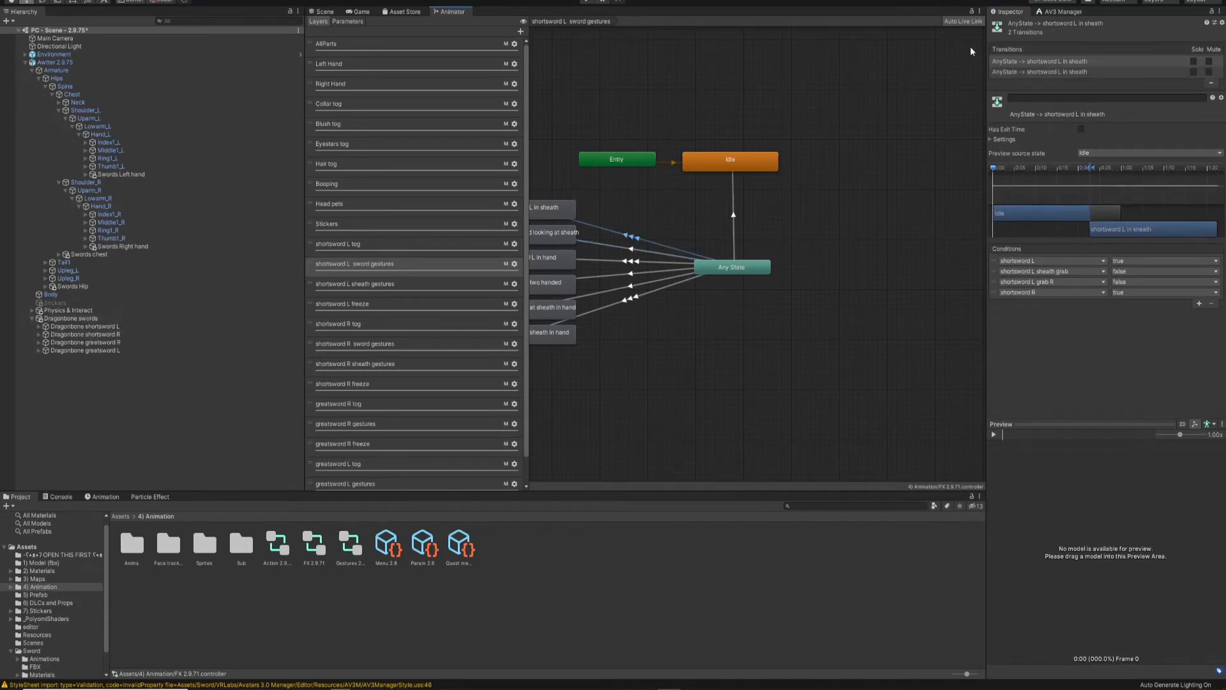
Copy the Sword Param parameters from the Sword Animations folder into the avatar's expression parameters with AV3 Manager.
click(1073, 12)
click(996, 57)
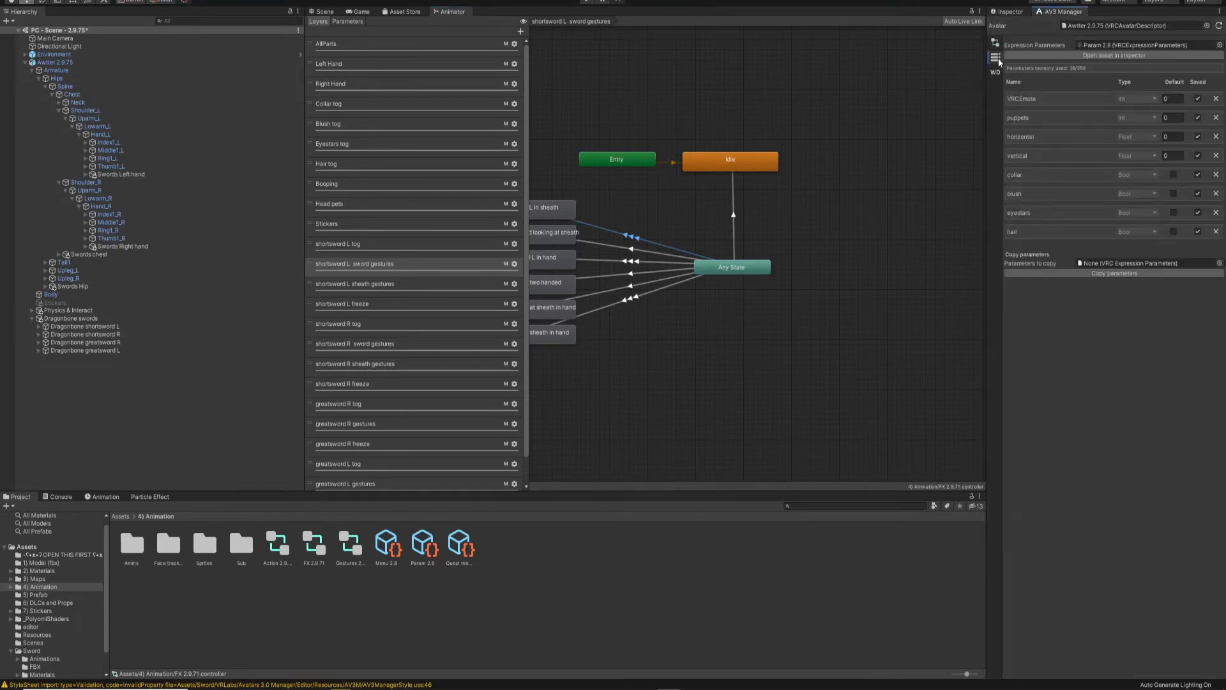
click(120, 516)
double_click(527, 551)
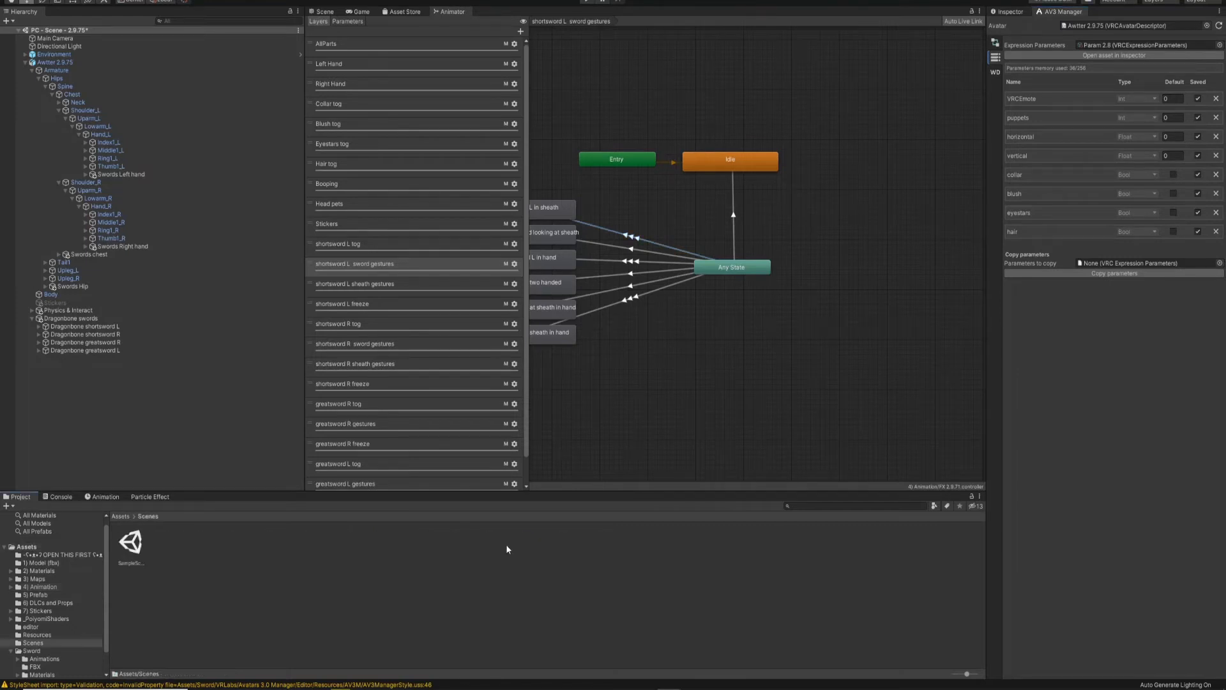
click(120, 516)
double_click(570, 544)
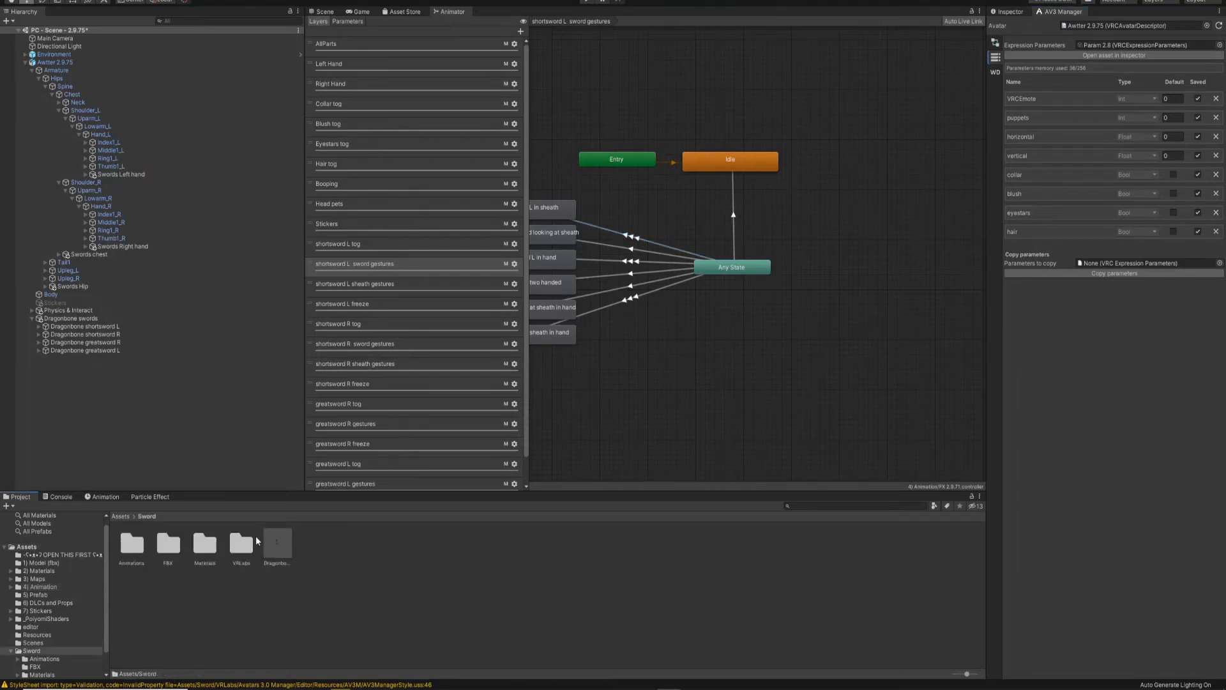
click(129, 545)
double_click(129, 544)
click(425, 546)
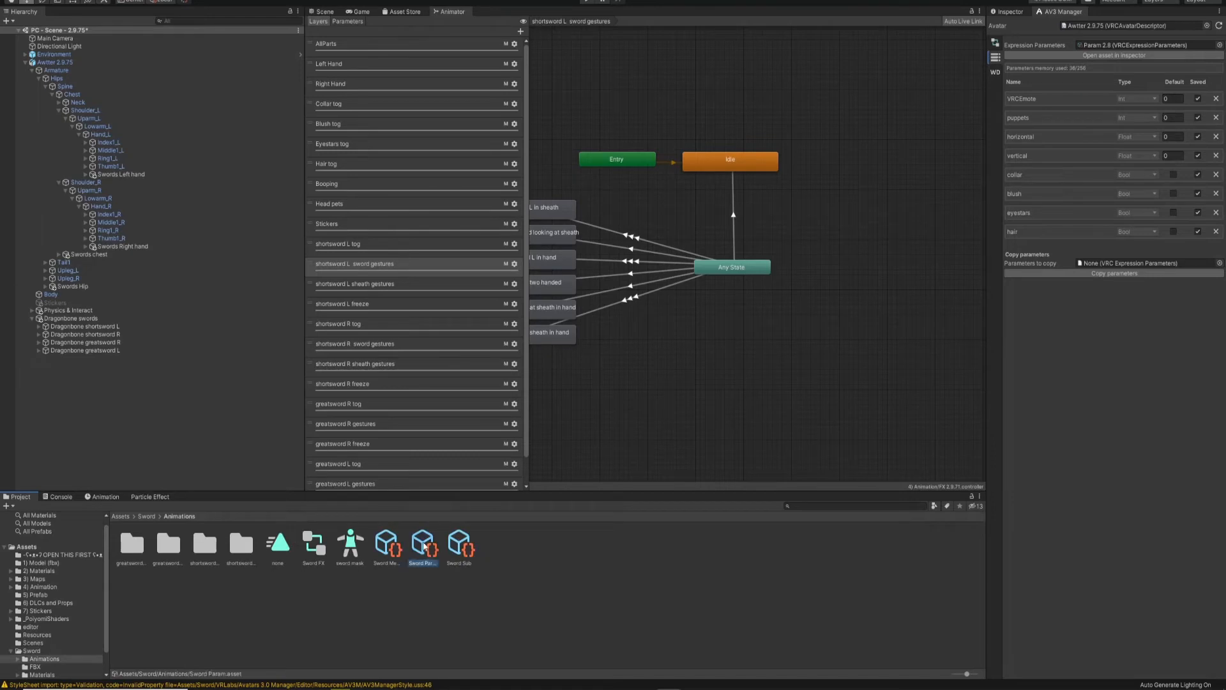
drag(707, 462, 1142, 263)
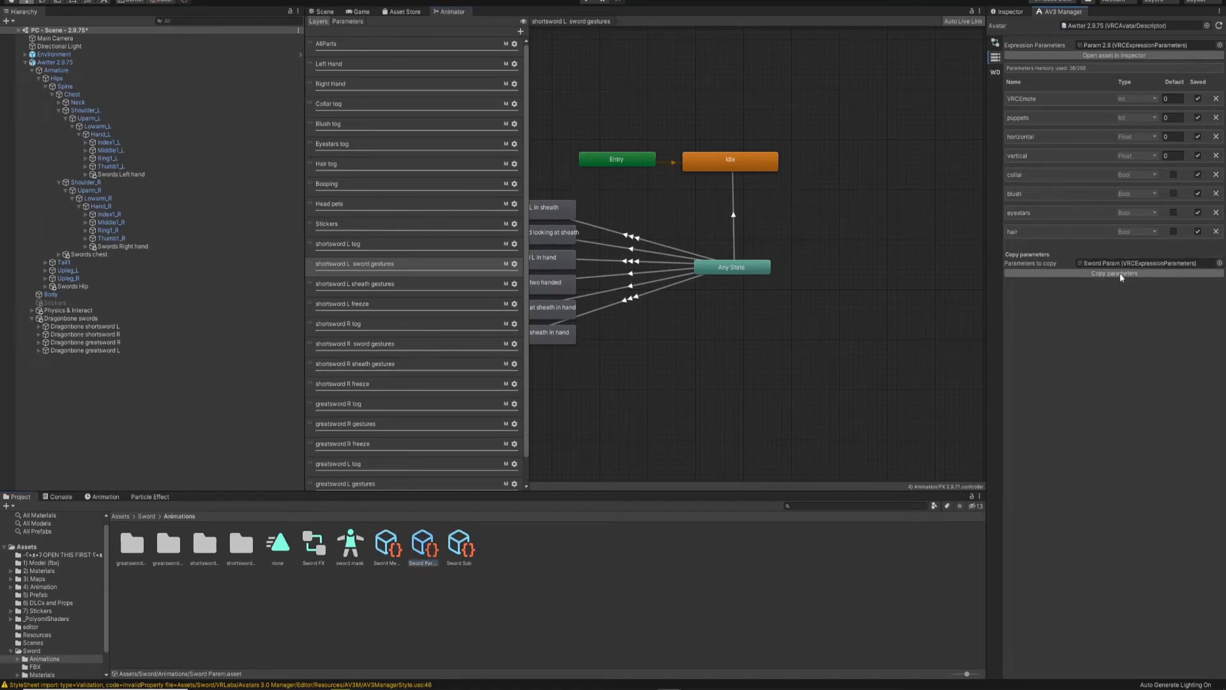
click(1121, 275)
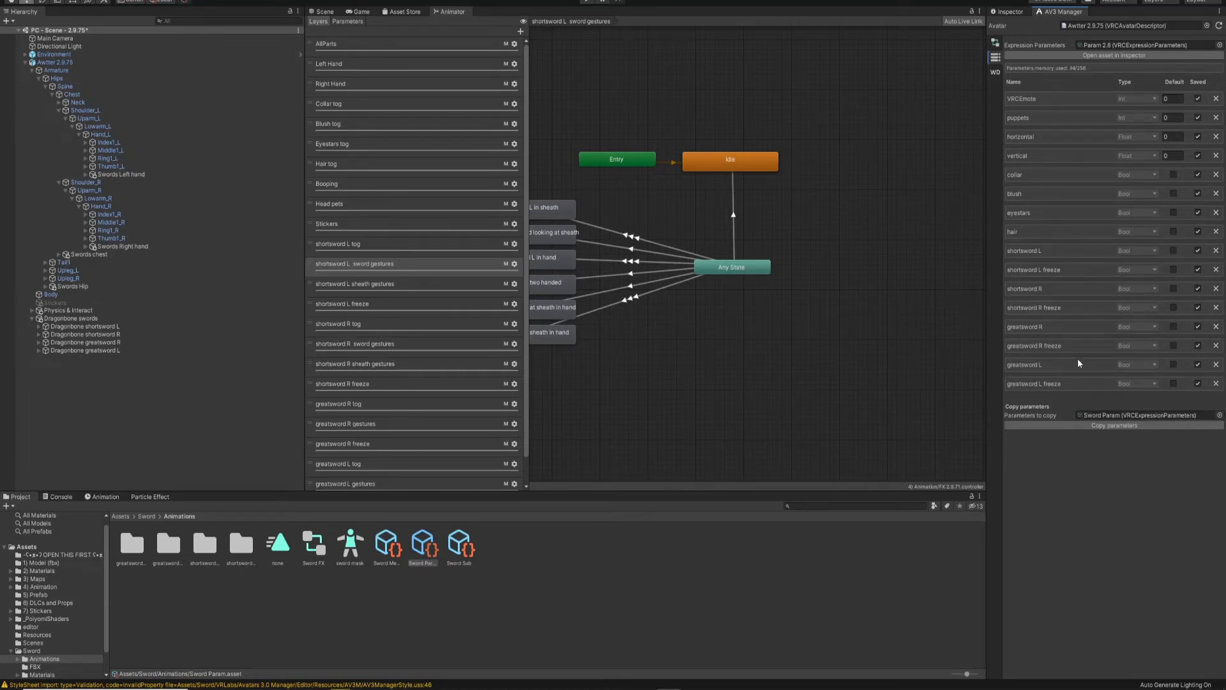
Examine the avatar's Write Defaults list and the Write Defaults setting on the Head pets layer's states.
click(994, 73)
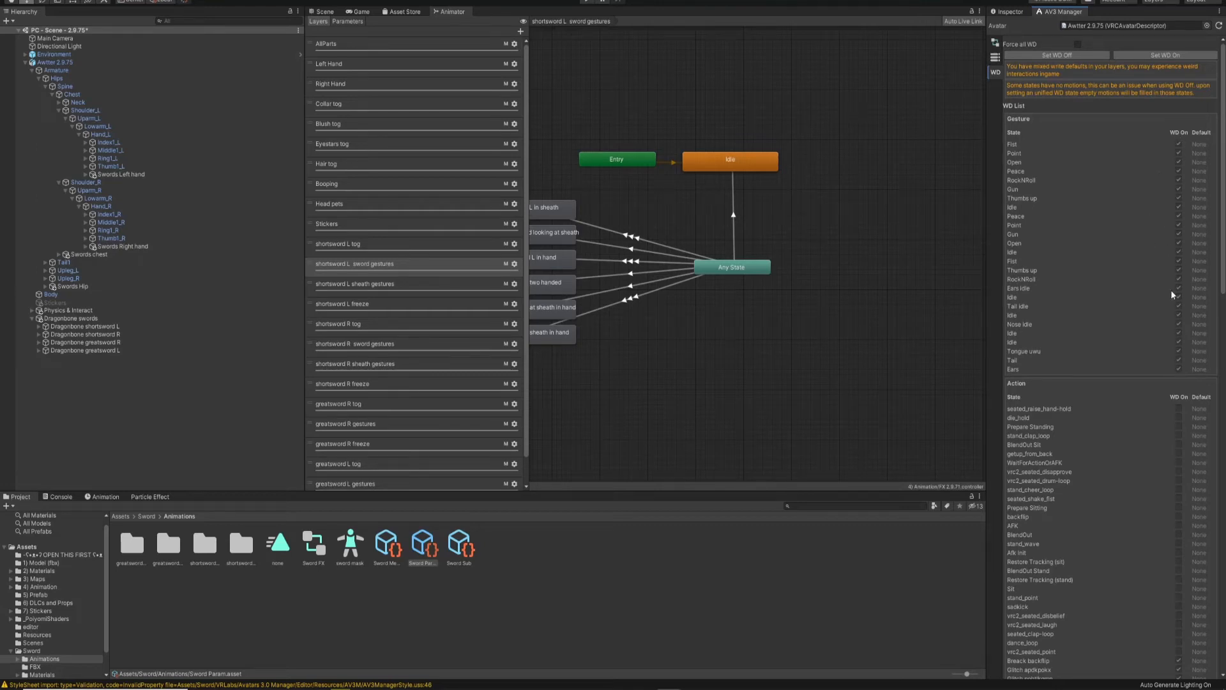
middle_drag(698, 259, 794, 273)
click(363, 225)
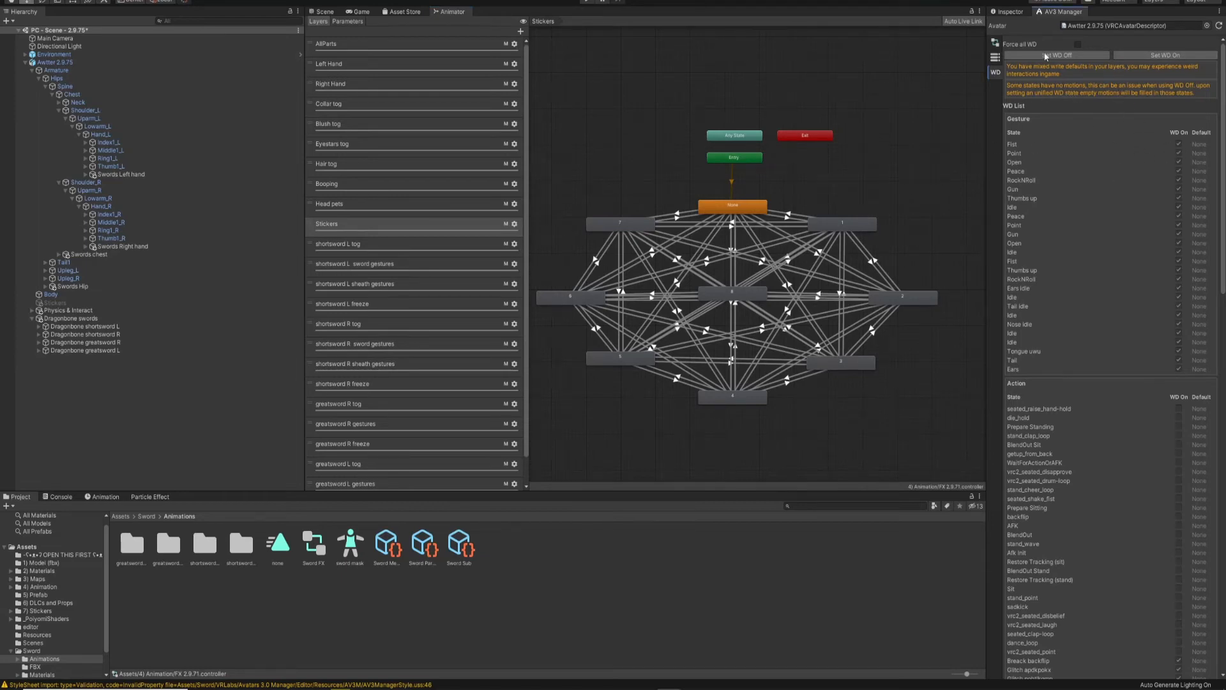
click(374, 210)
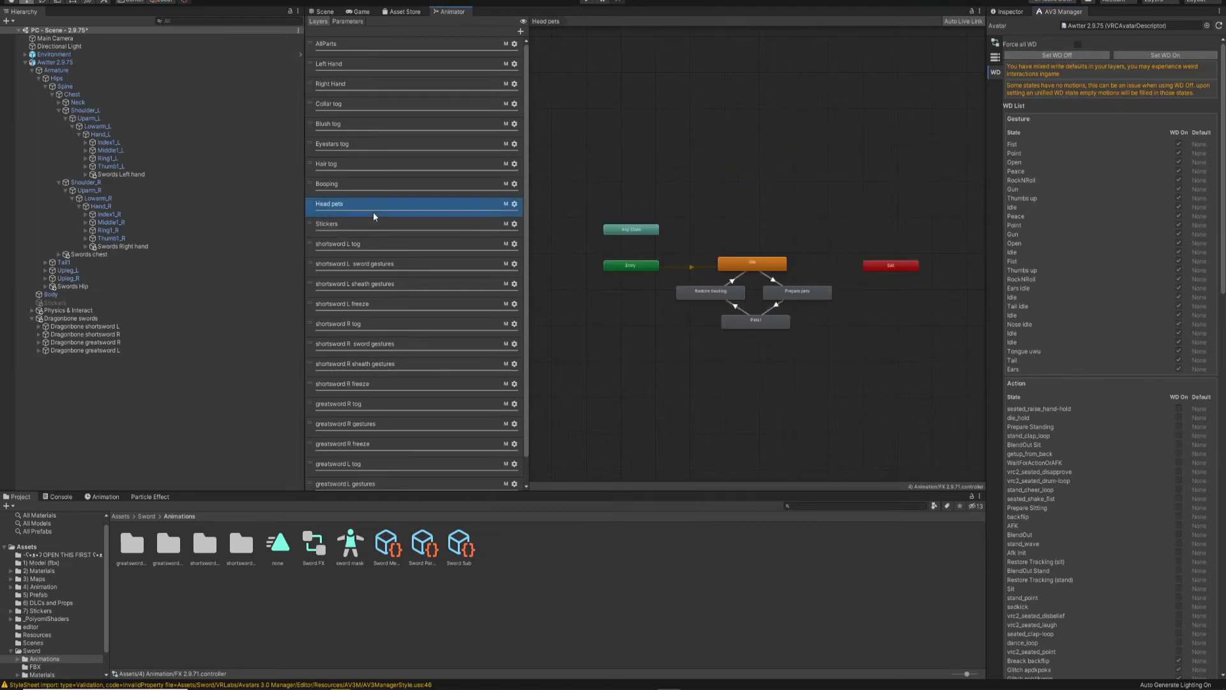
click(688, 292)
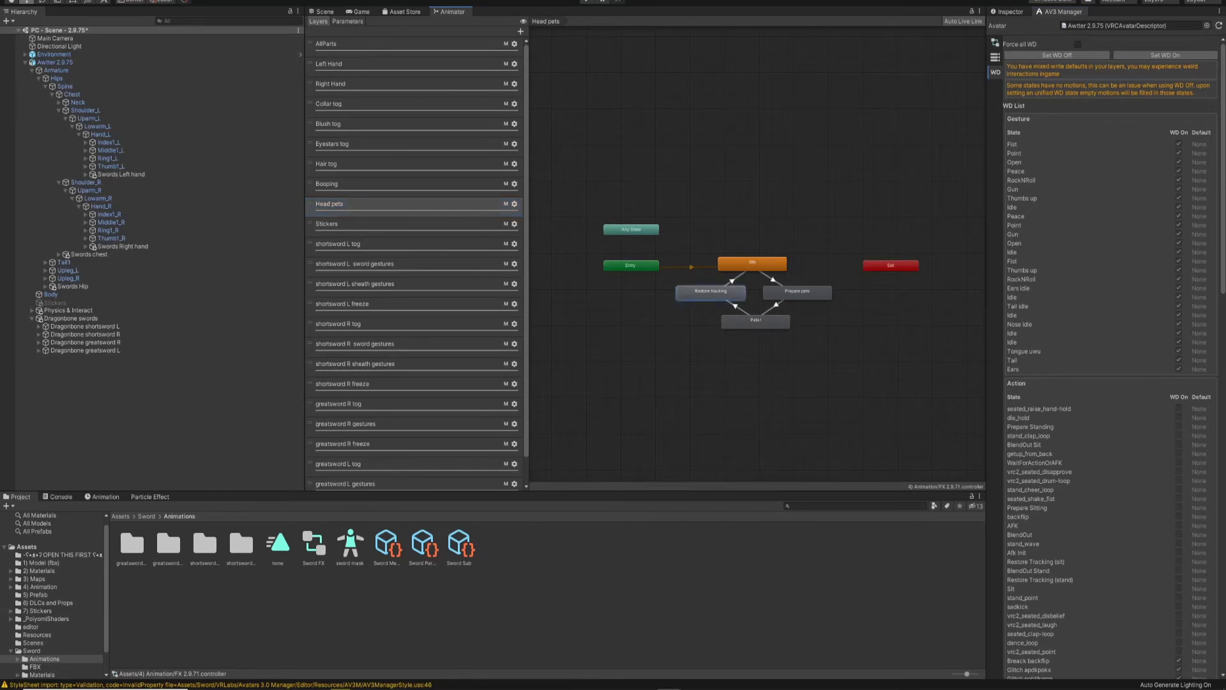
click(1021, 12)
click(751, 265)
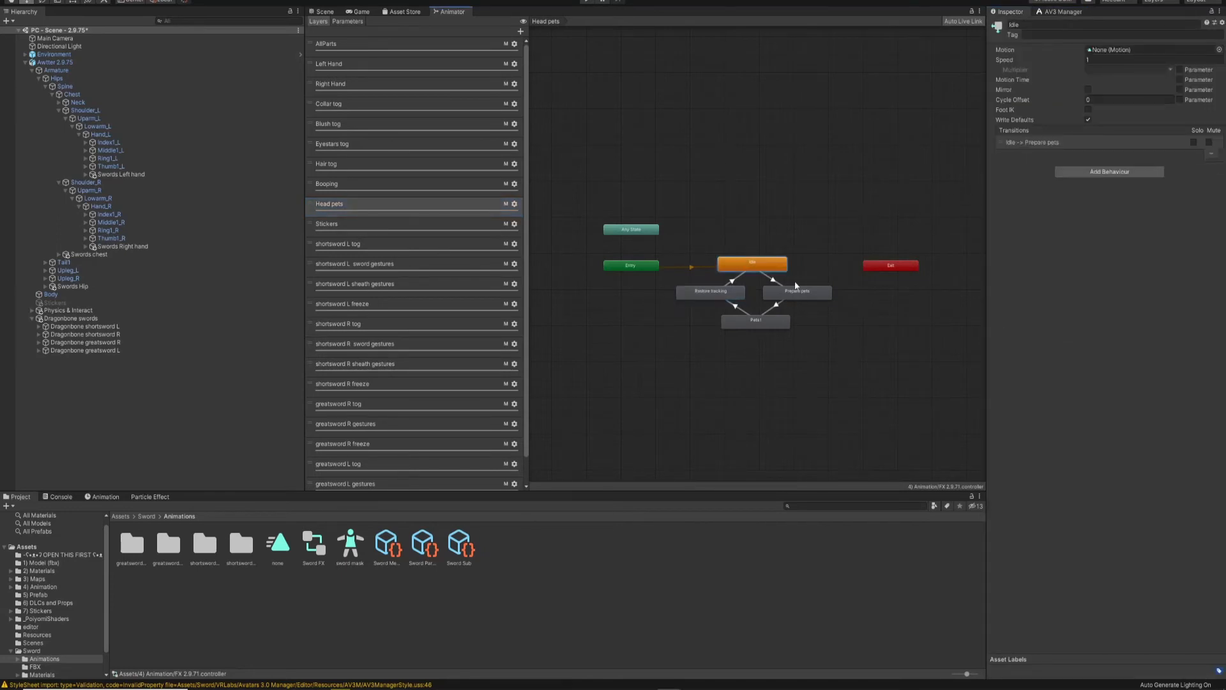
click(796, 292)
click(768, 321)
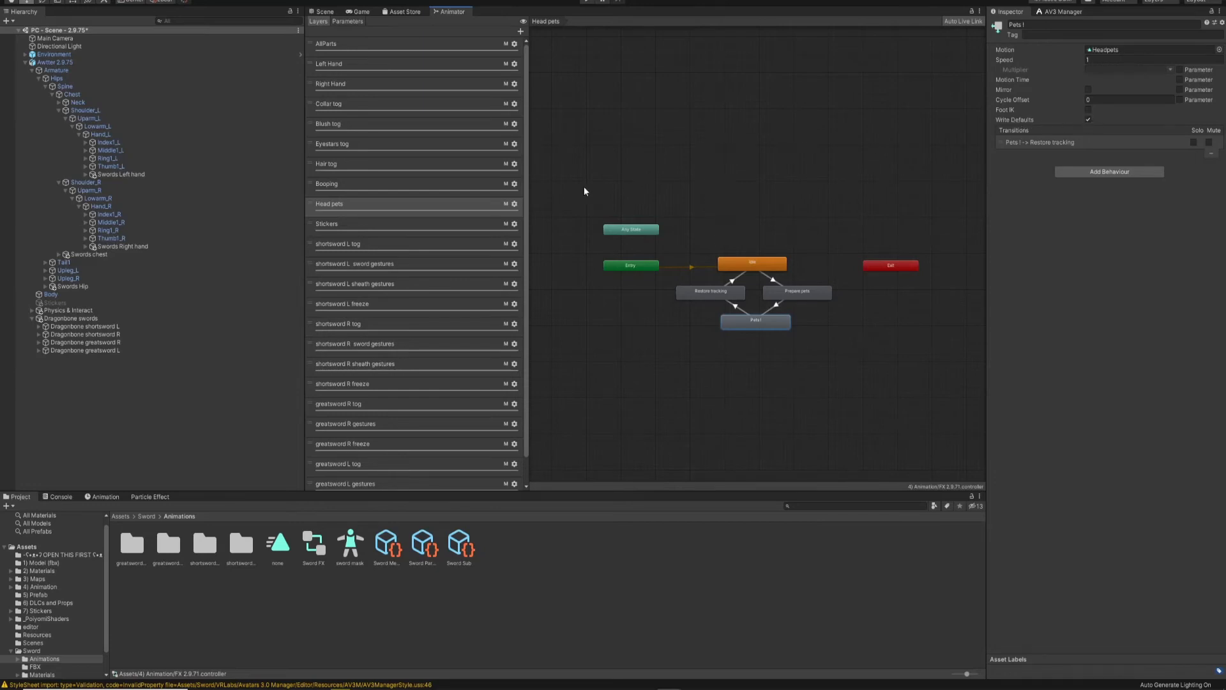
Add a new control to the Menu 2.8 expressions menu in the 4) Animation folder.
click(121, 517)
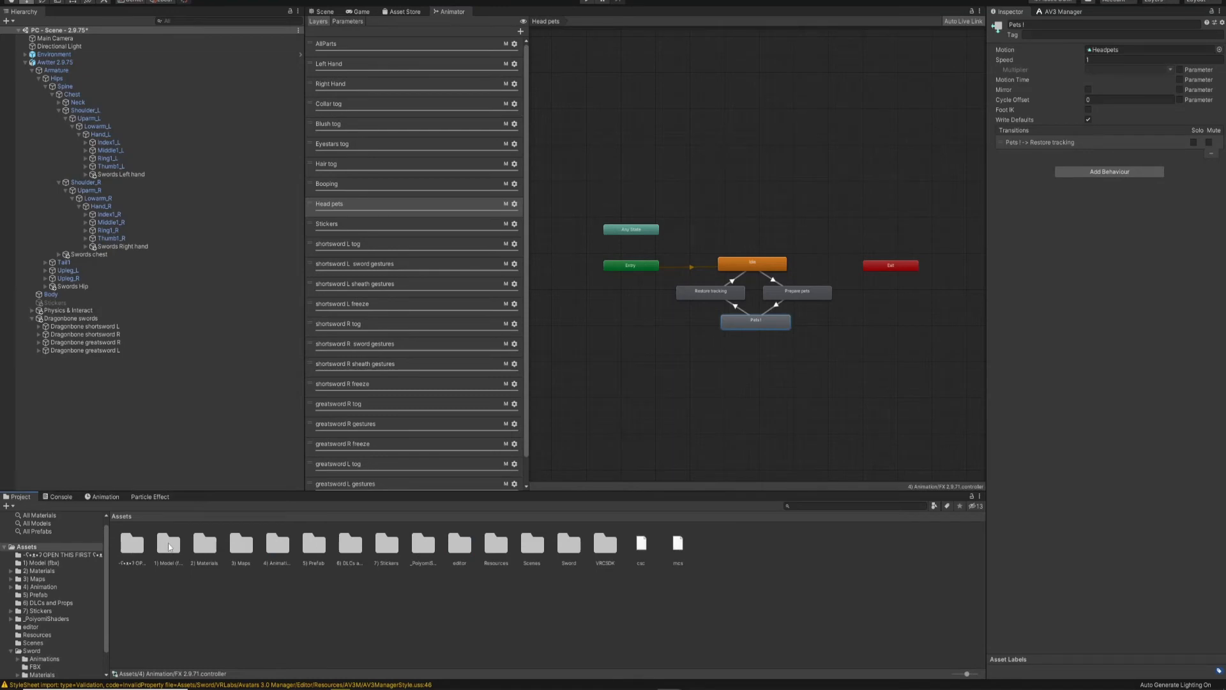
double_click(288, 547)
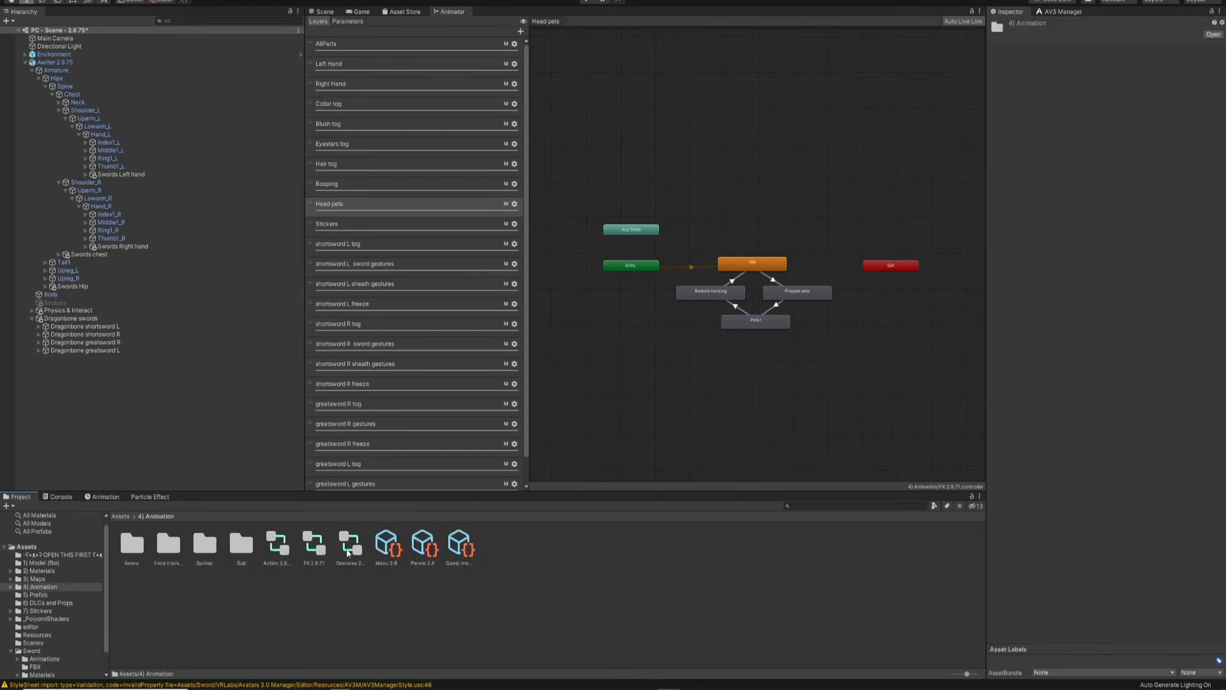
click(386, 544)
click(1039, 134)
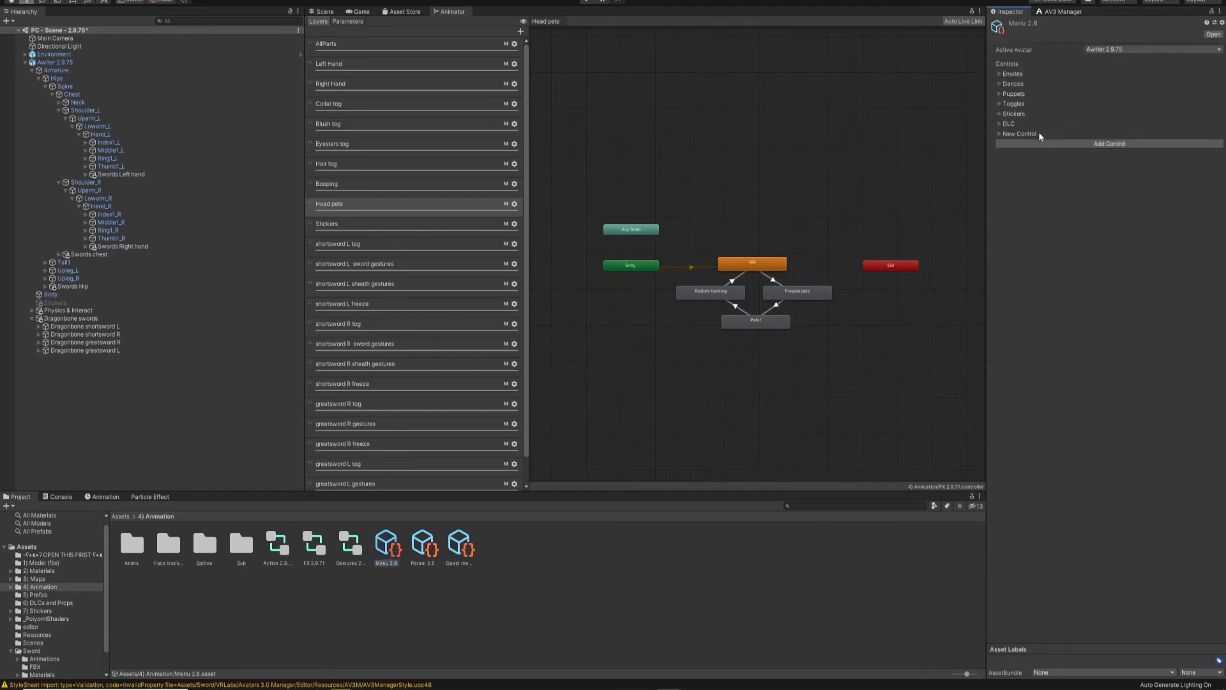
Name the new Menu 2.8 control "swords", make it a Sub Menu type and assign Sword Sub as its submenu.
click(1000, 133)
click(1108, 157)
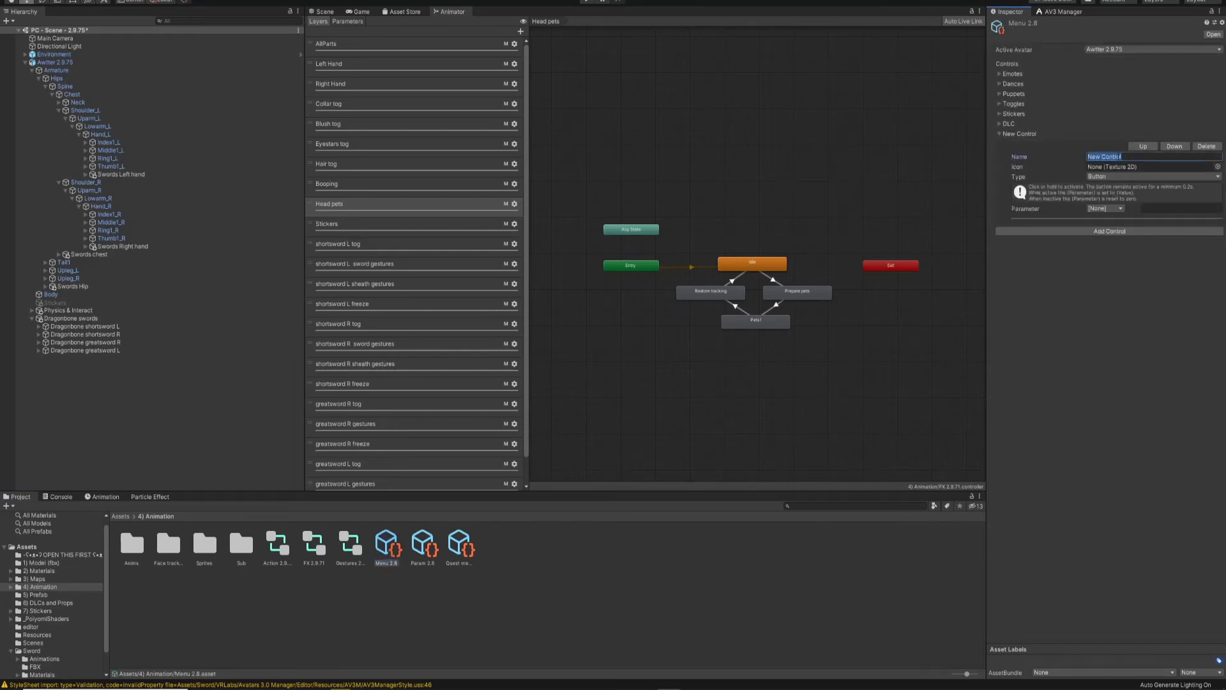
text(swords)
click(1098, 177)
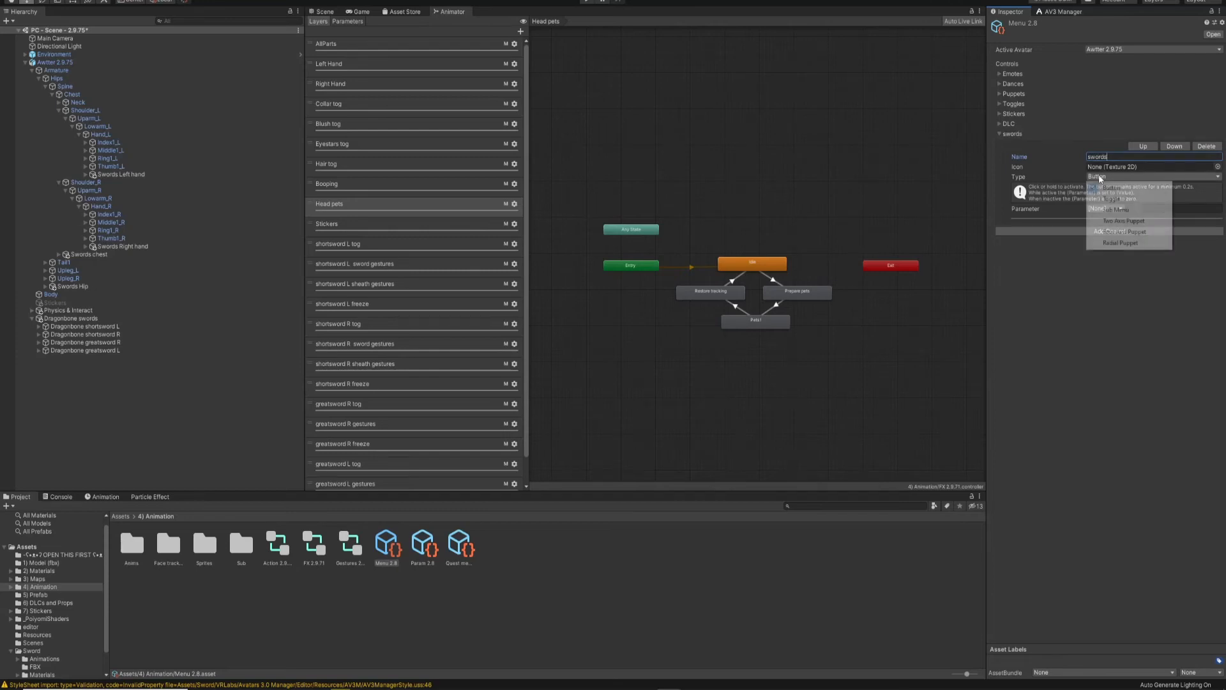
click(1124, 209)
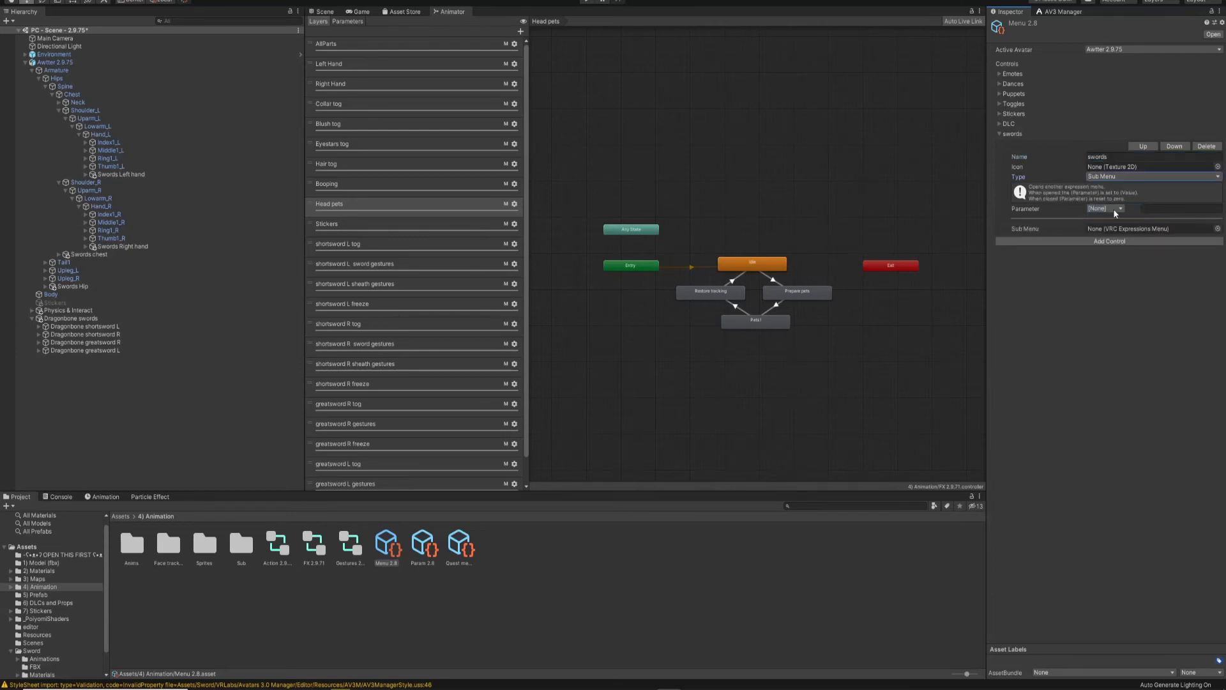
click(1217, 229)
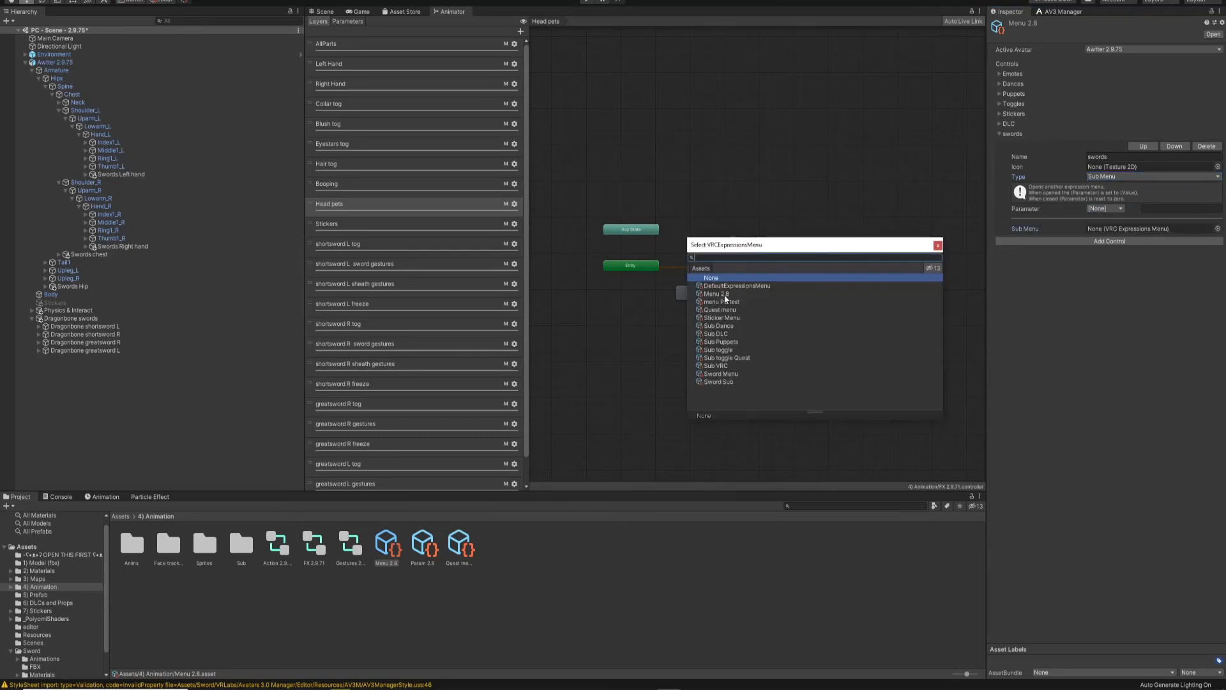
click(725, 382)
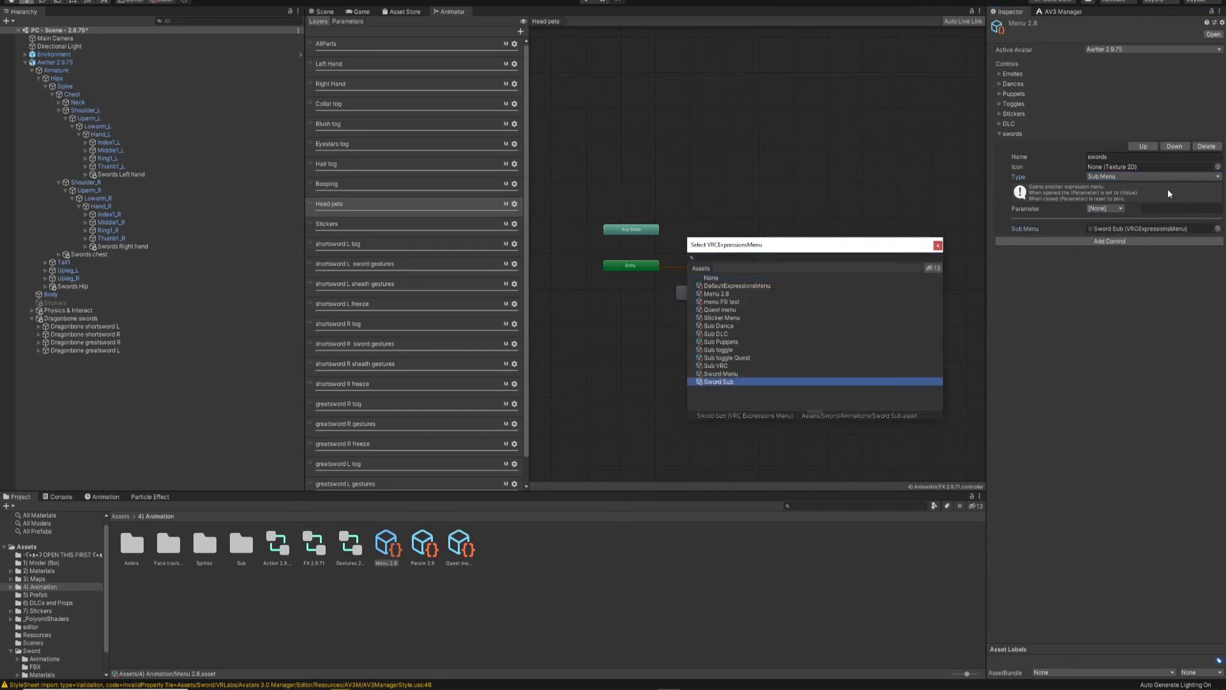
Assign the "tog pic" texture as the swords control's icon.
click(1218, 167)
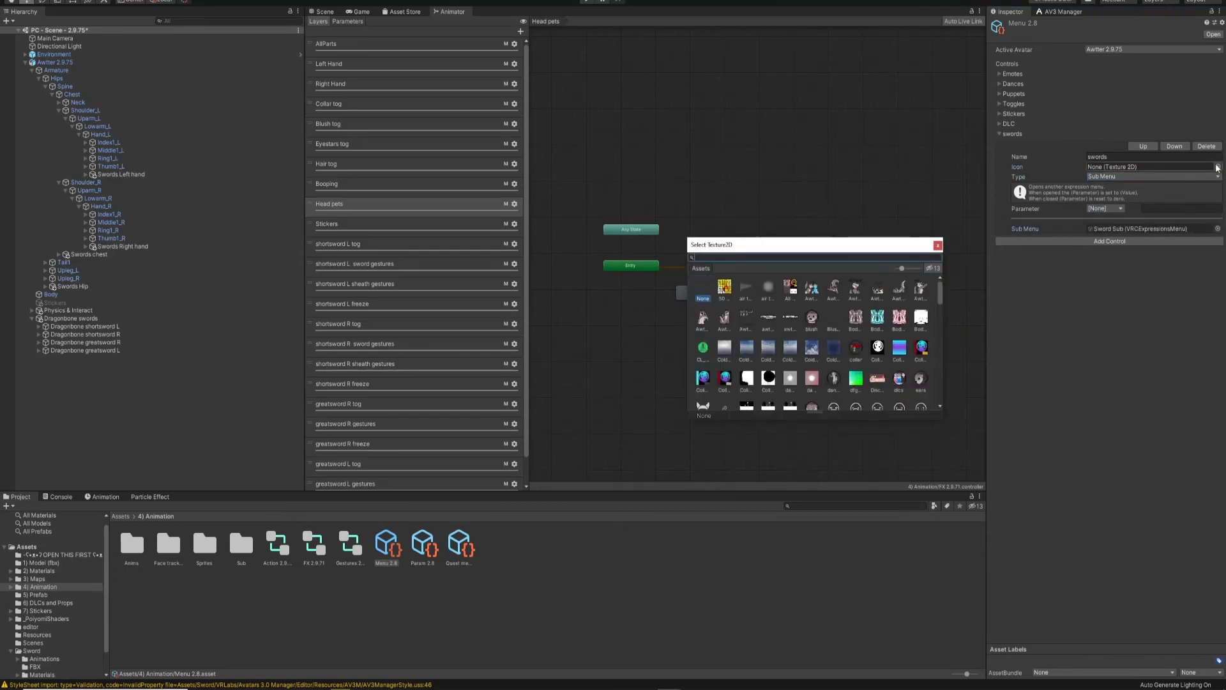
text(tog)
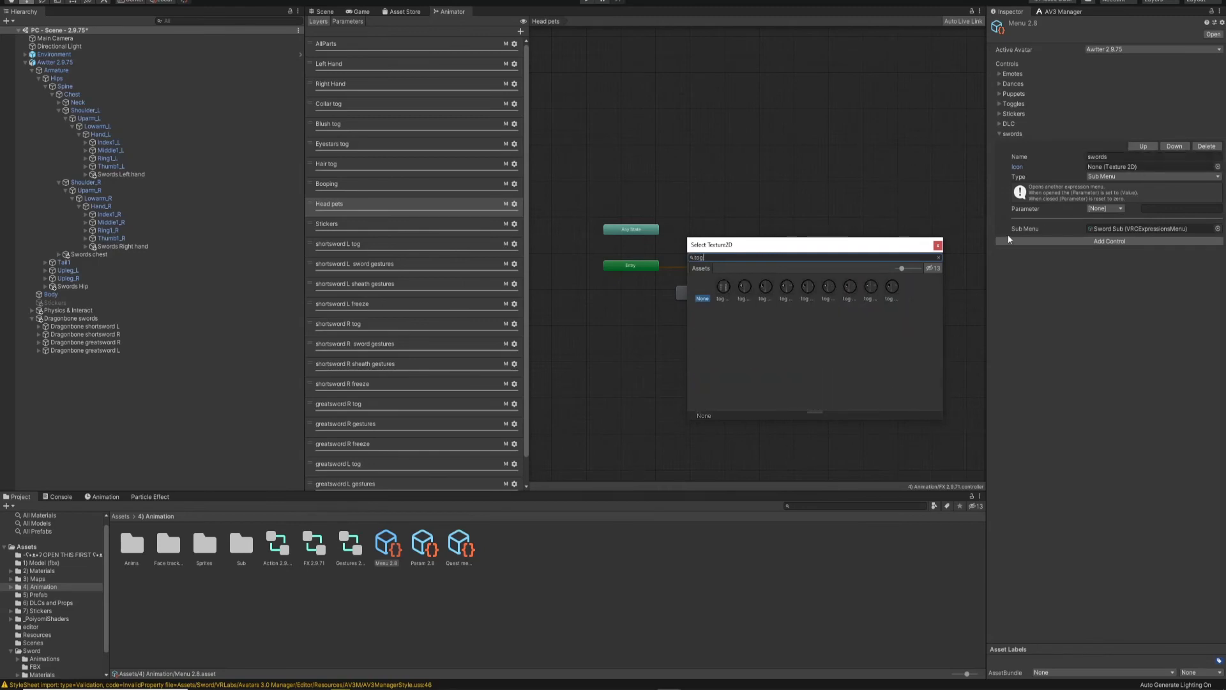
click(725, 289)
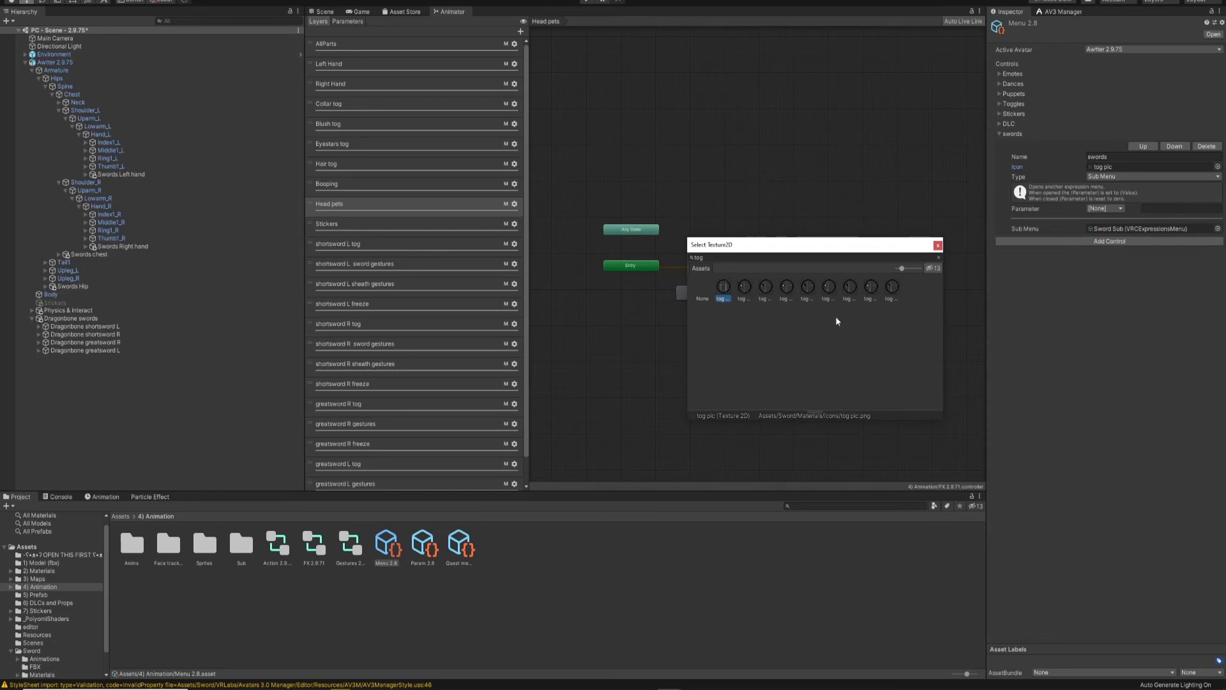
click(1078, 324)
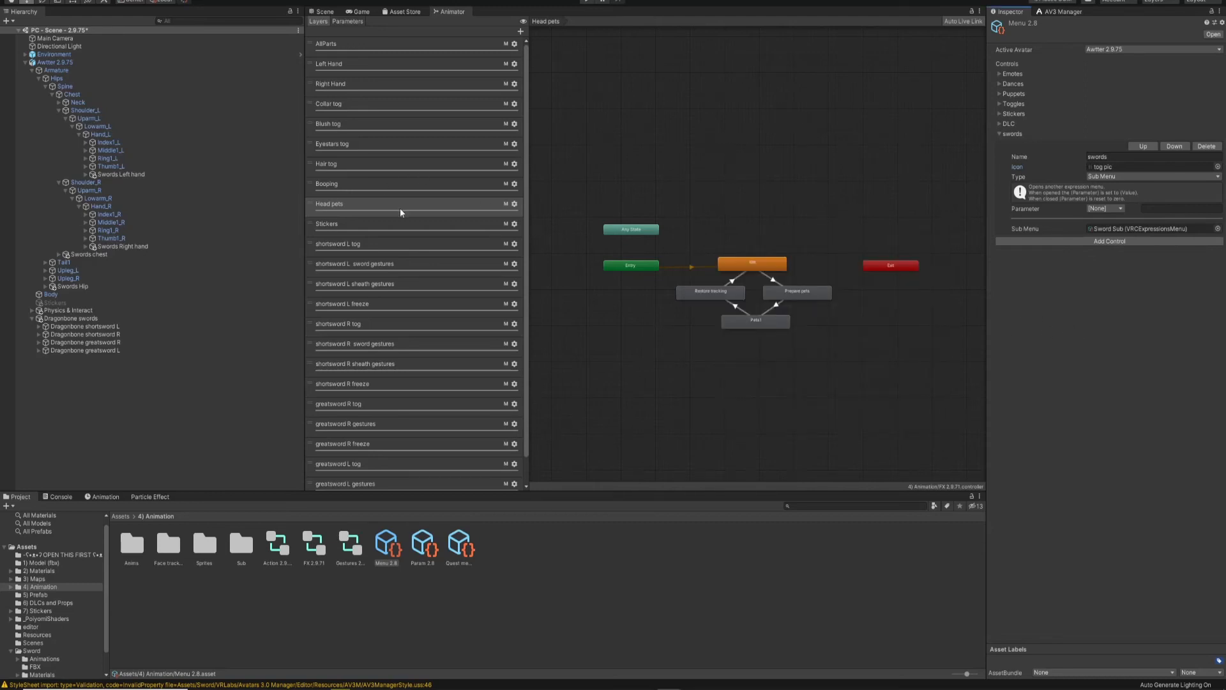
Examine the swords placed on the Awtter 2.9.75 avatar up close in the Scene view.
scroll(370, 359, down, 1)
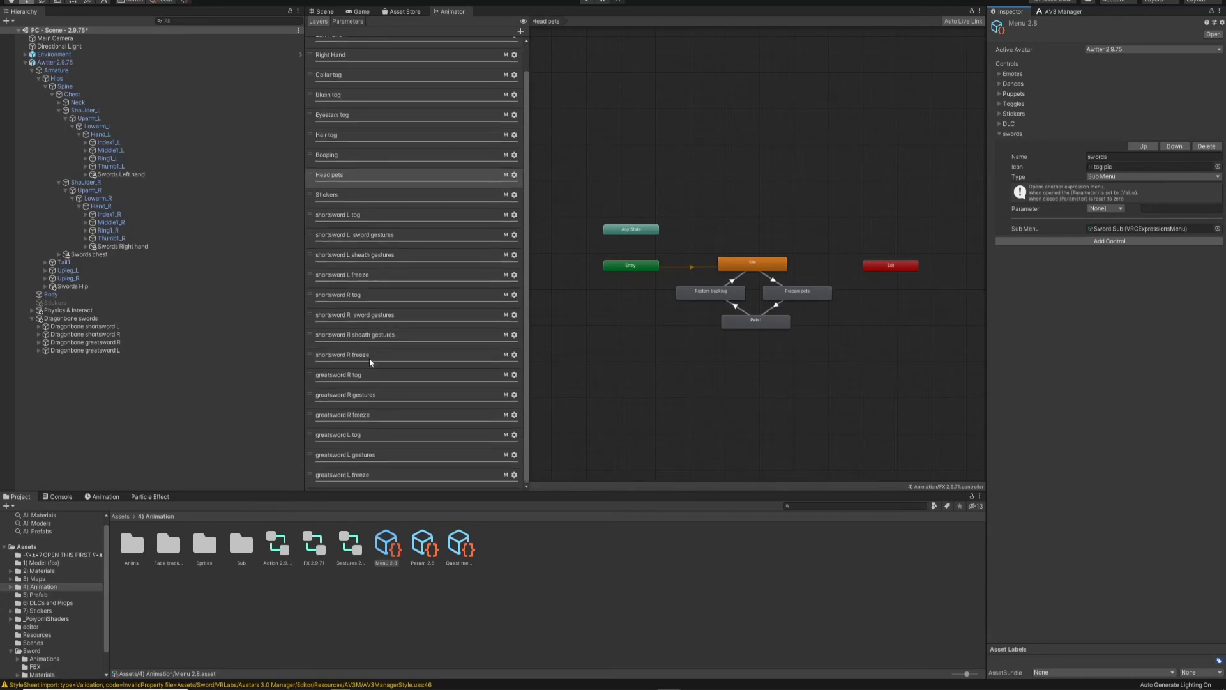
scroll(369, 357, up, 1)
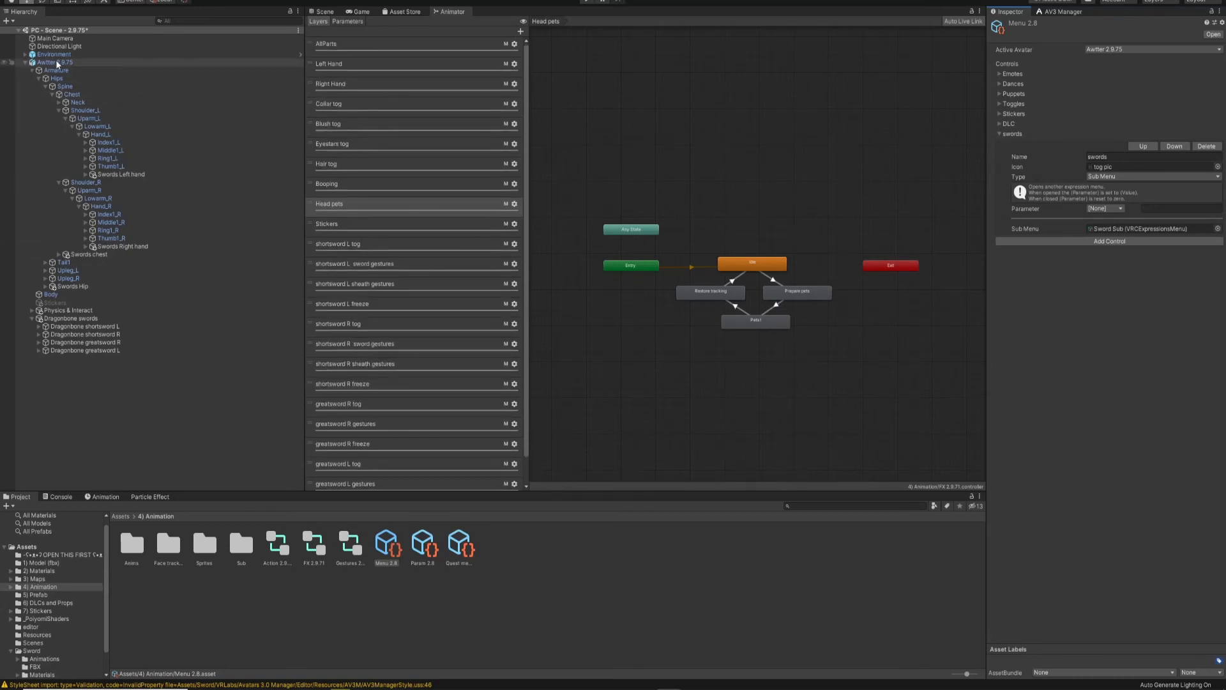
click(31, 64)
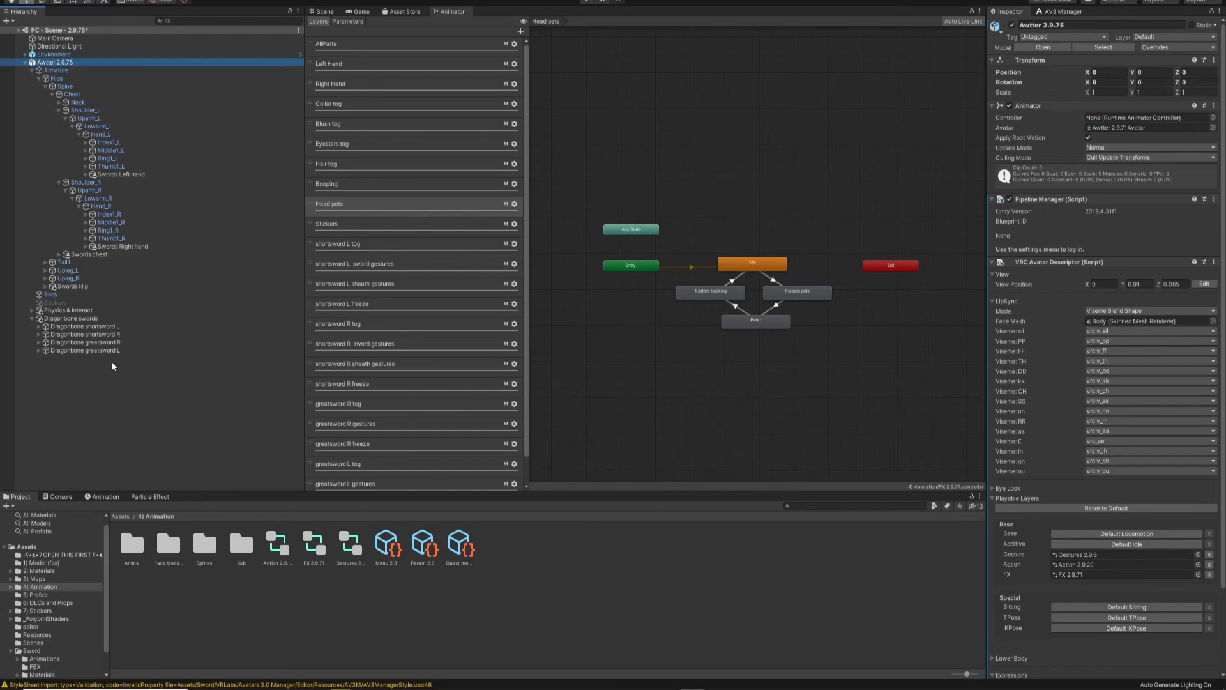
click(324, 12)
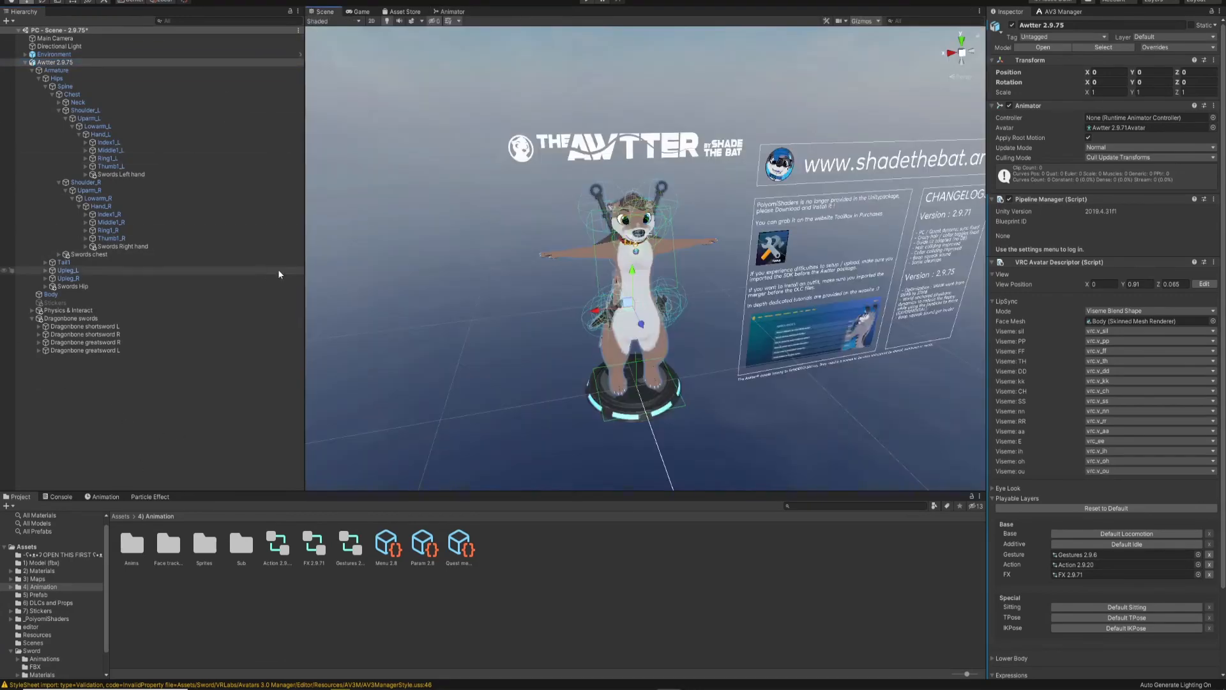
key(f)
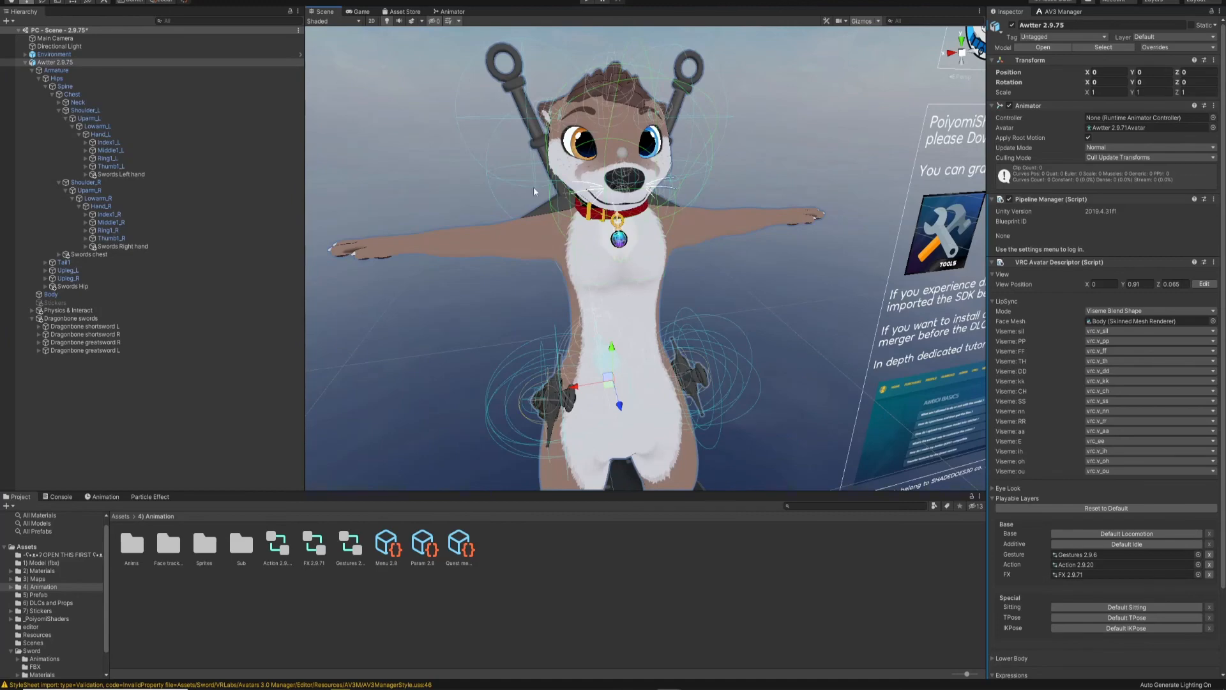
middle_drag(656, 397, 462, 414)
right_drag(462, 414, 420, 415)
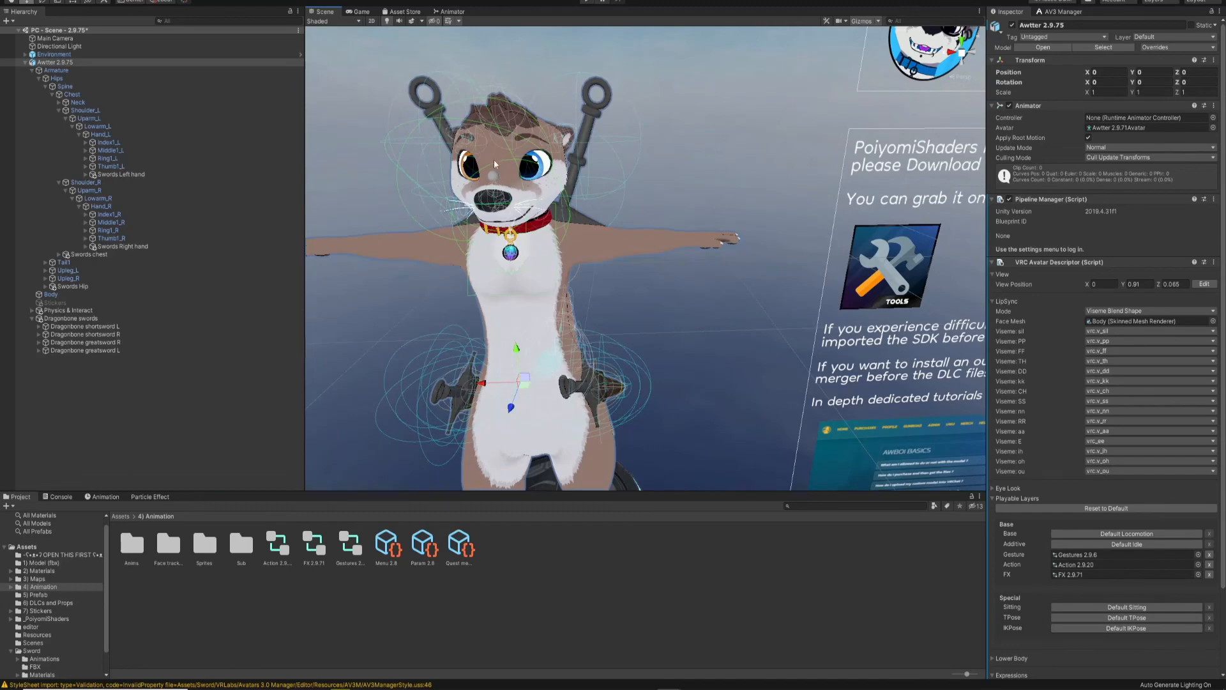
Try deleting the Dragonbone greatsword R and greatsword L objects from the avatar, and undo the deletion.
click(90, 343)
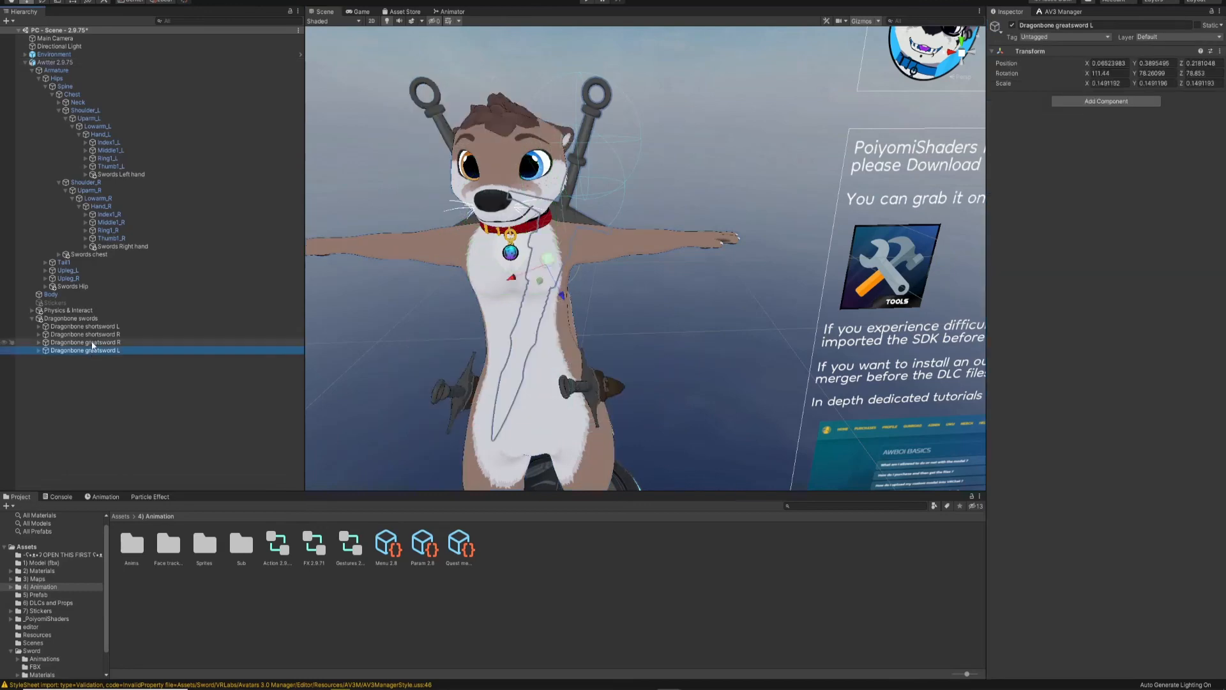
click(77, 351)
ctrl+click(80, 343)
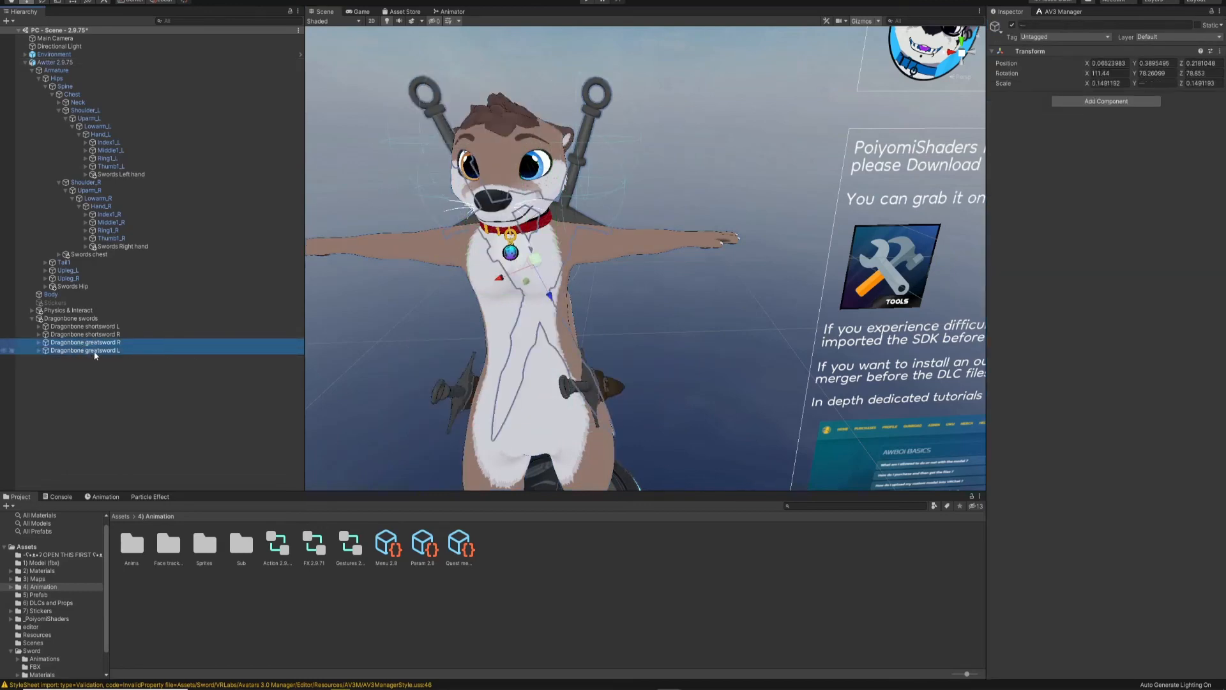
right_click(95, 351)
click(119, 406)
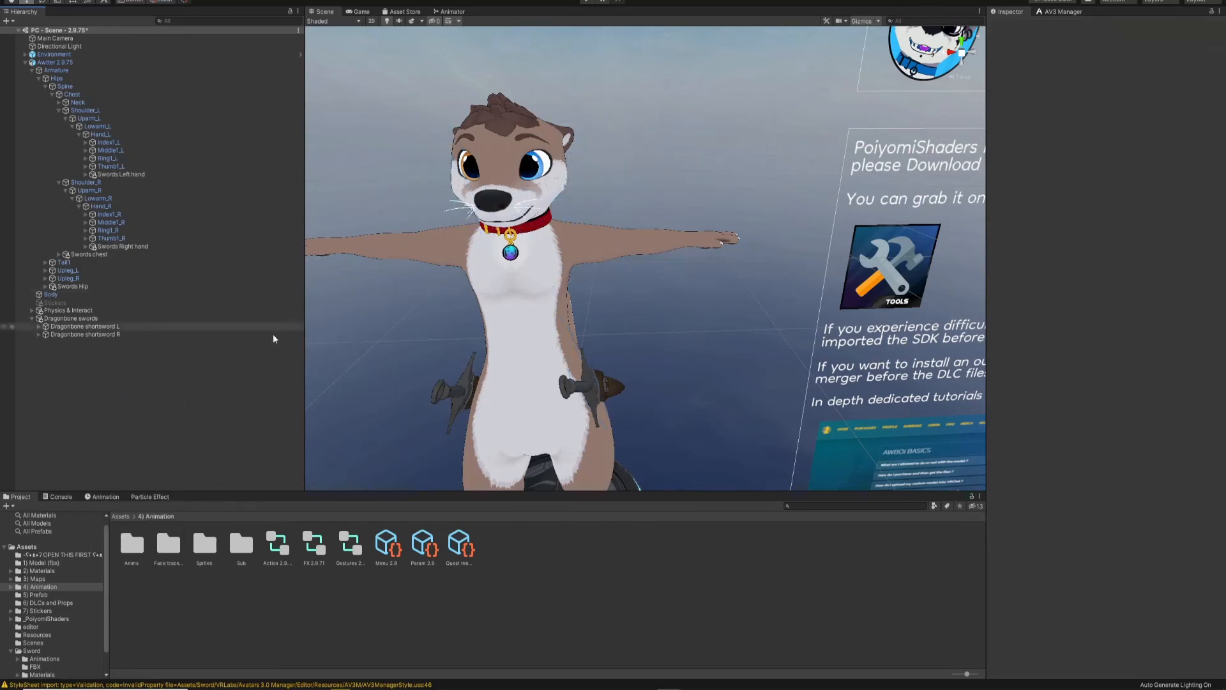
key(ctrl+z)
Select the Dragonbone shortsword L object under Dragonbone swords.
click(114, 335)
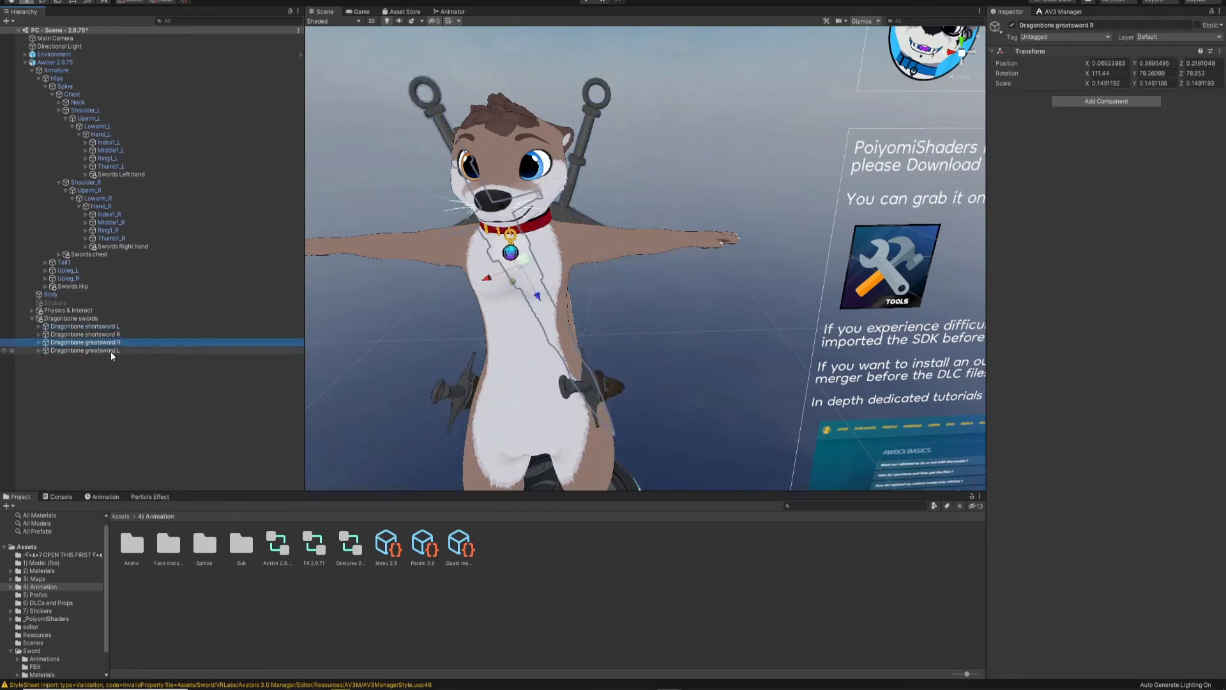
click(110, 327)
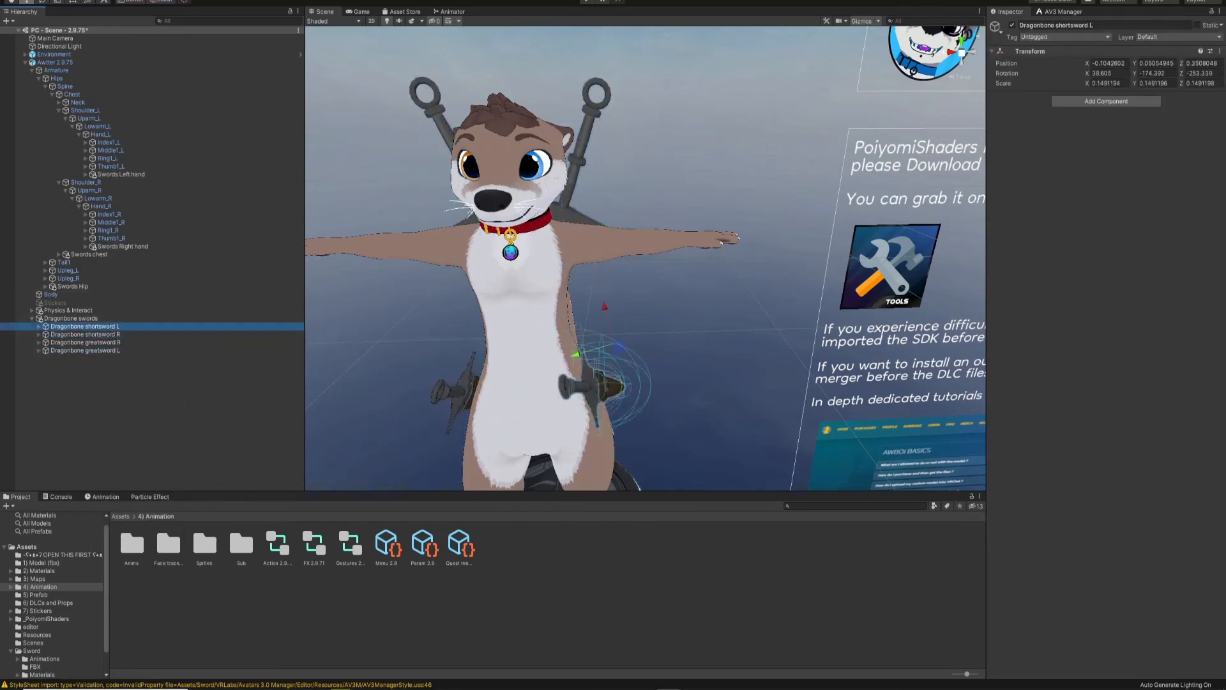